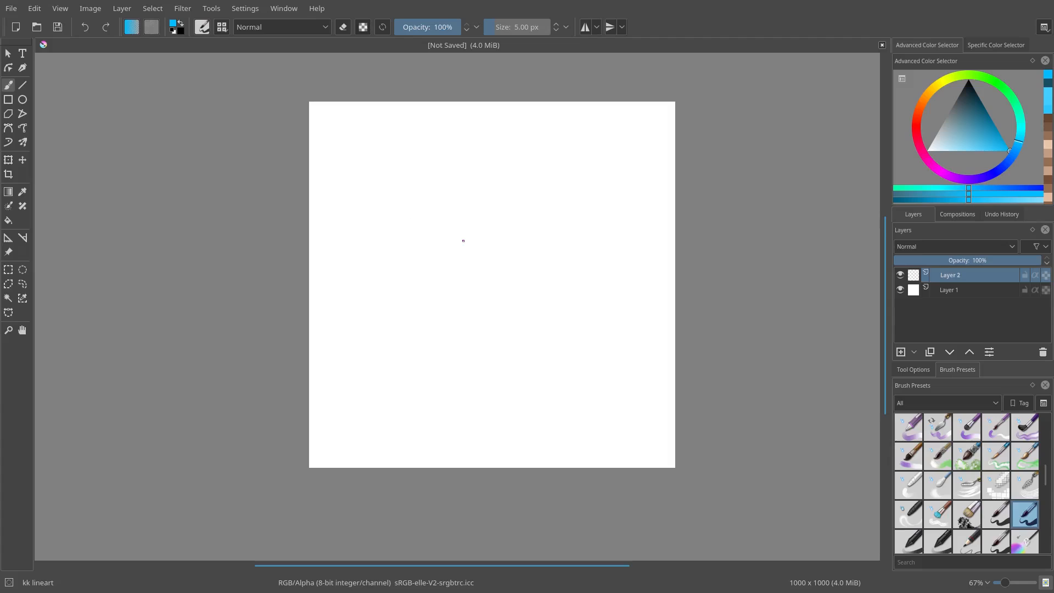
{"action": "scroll", "coordinate": [463, 241], "scroll_direction": "up", "scroll_amount": 1}
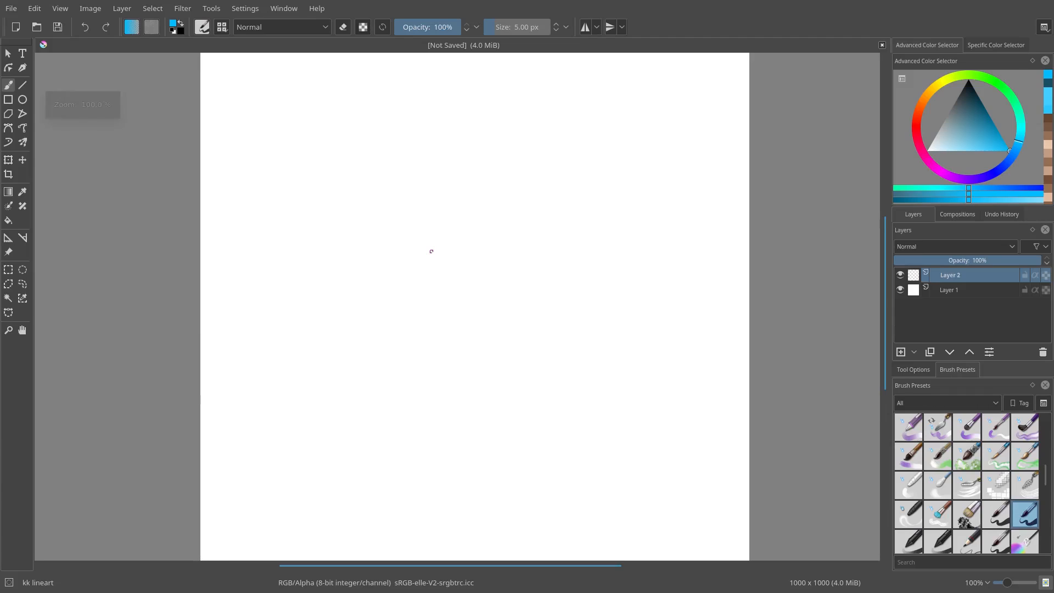
{"action": "left_click_drag", "start_coordinate": [407, 348], "coordinate": [416, 278]}
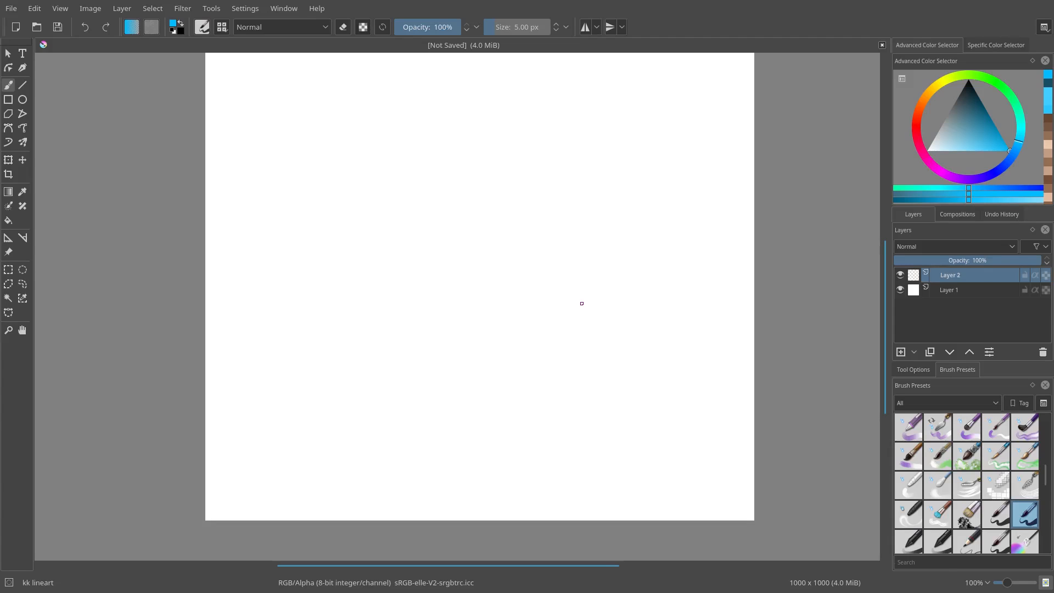
{"action": "left_click_drag", "start_coordinate": [392, 221], "coordinate": [393, 276]}
{"action": "left_click_drag", "start_coordinate": [409, 151], "coordinate": [395, 173]}
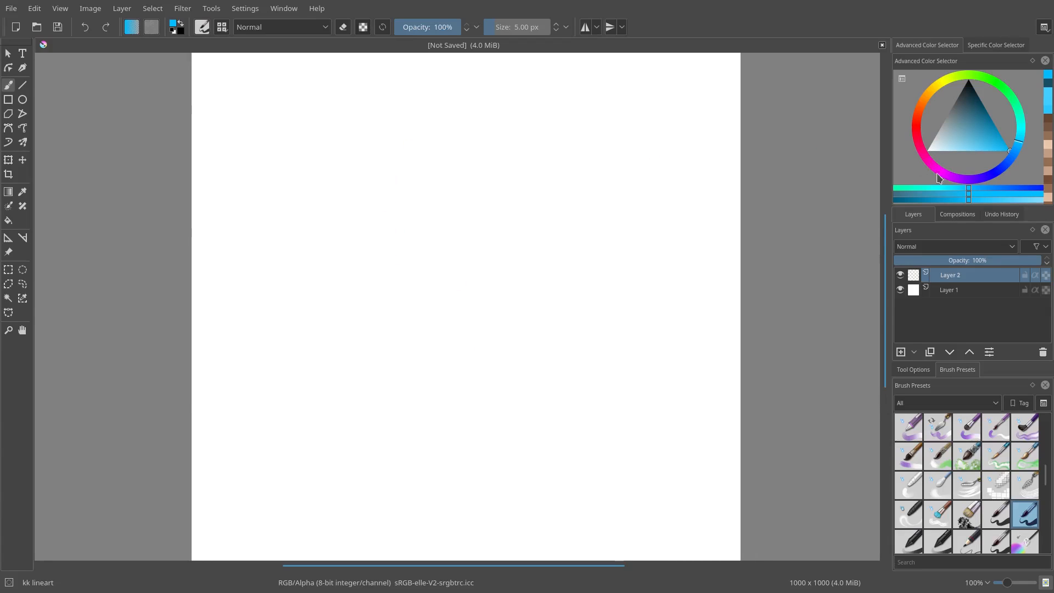
Step: Open the brush editor, clear its scratchpad, and test the kk lineart brush with a stroke
{"action": "left_click", "coordinate": [202, 27]}
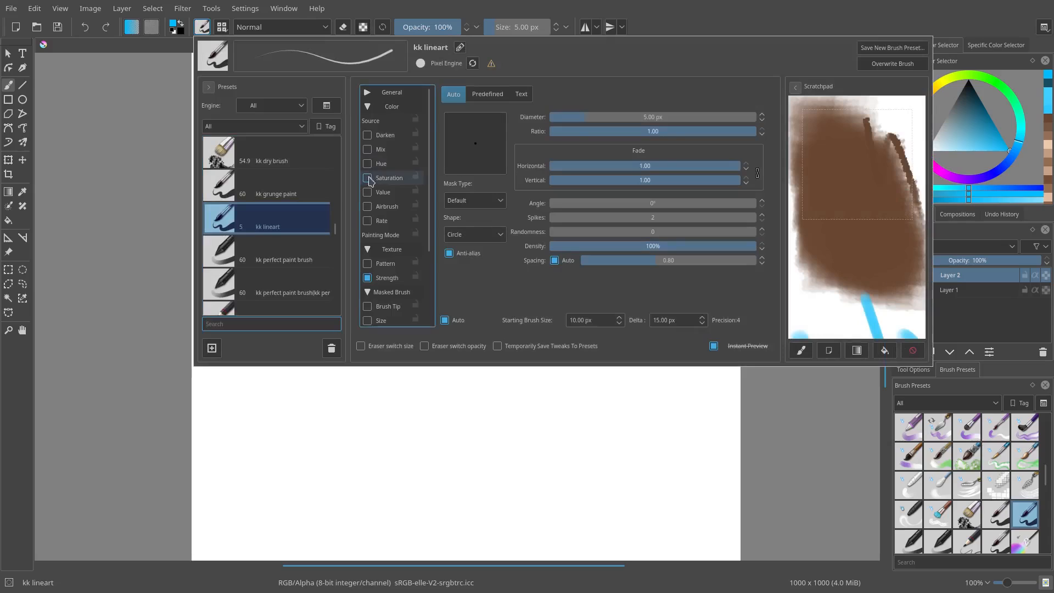
{"action": "left_click", "coordinate": [912, 351]}
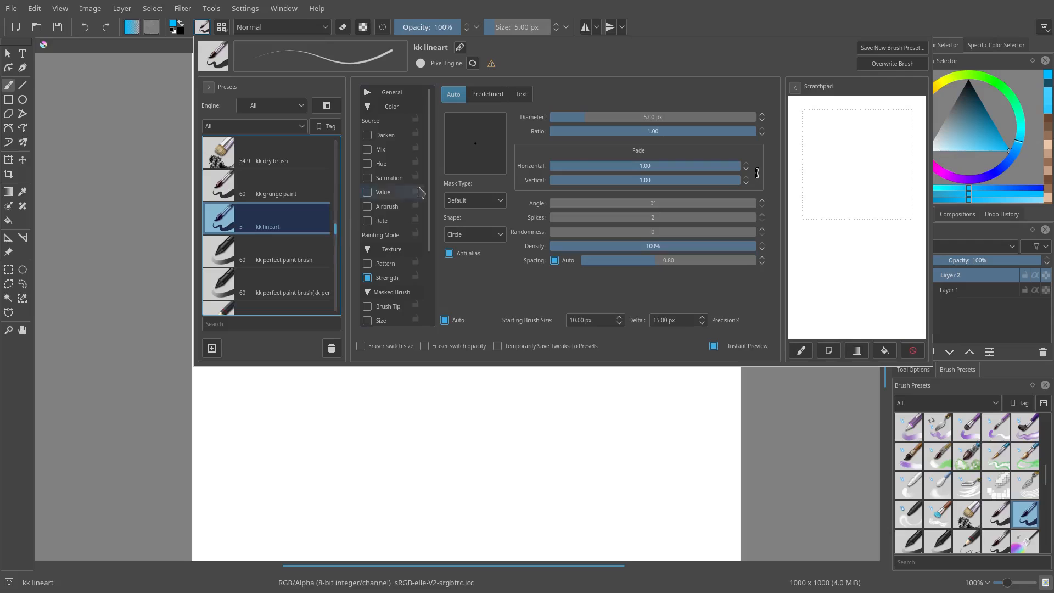
{"action": "left_click_drag", "start_coordinate": [876, 129], "coordinate": [850, 335]}
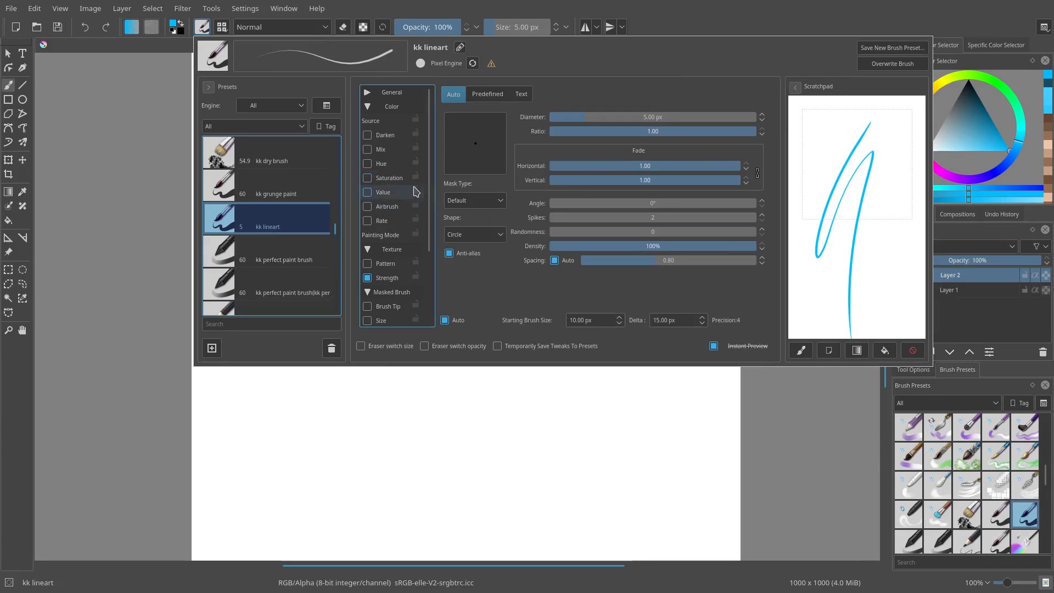
Step: Select the b) Basic-2 Opacity brush preset in the brush editor
{"action": "left_click_drag", "start_coordinate": [335, 228], "coordinate": [339, 144]}
{"action": "scroll", "coordinate": [336, 147], "scroll_direction": "down", "scroll_amount": 2}
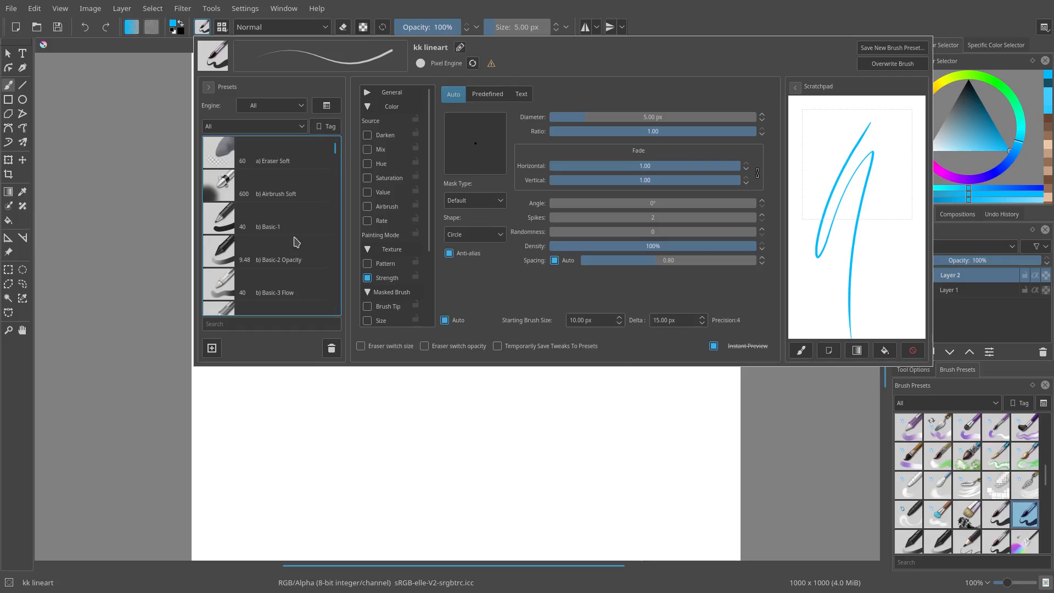
{"action": "left_click", "coordinate": [299, 220]}
{"action": "left_click", "coordinate": [301, 266]}
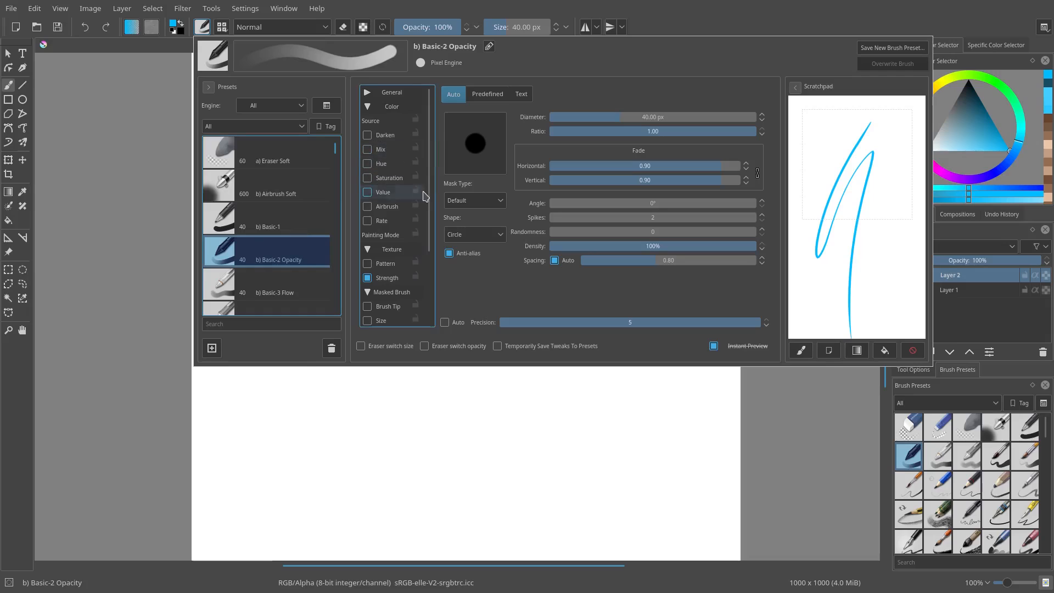
Step: Enable pen pressure for the Size option, bend its pressure curve down at the high end, and test it
{"action": "scroll", "coordinate": [432, 230], "scroll_direction": "down", "scroll_amount": 2}
{"action": "scroll", "coordinate": [432, 236], "scroll_direction": "up", "scroll_amount": 5}
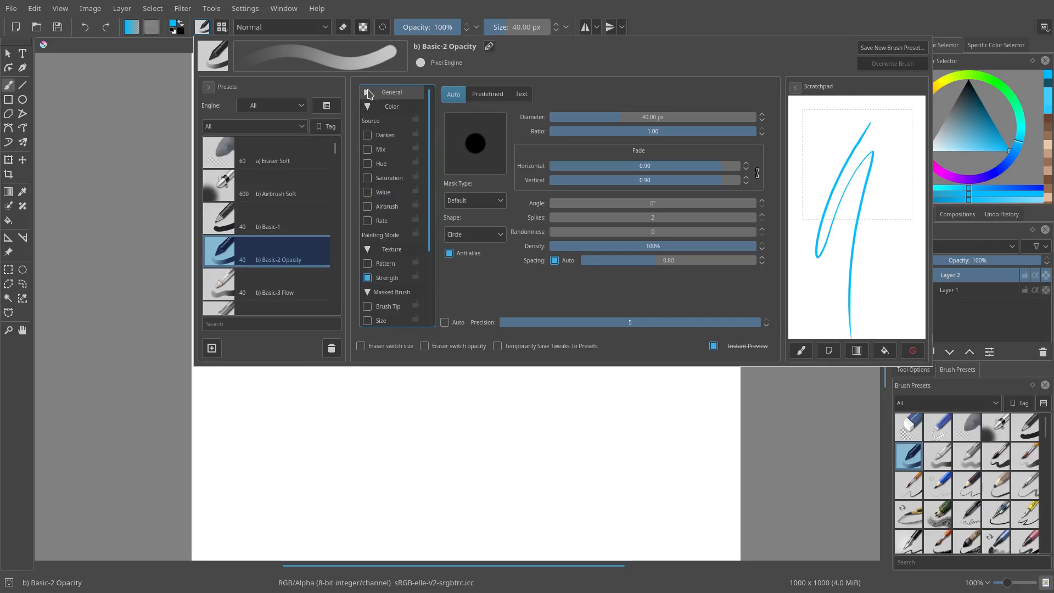
{"action": "left_click", "coordinate": [374, 135]}
{"action": "left_click", "coordinate": [448, 116]}
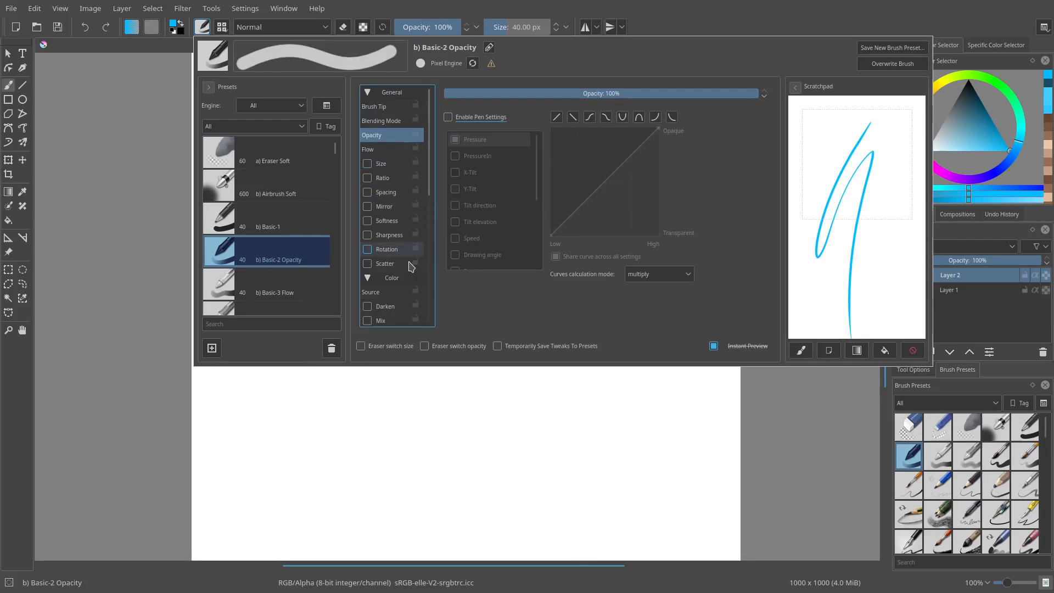
{"action": "left_click", "coordinate": [380, 164]}
{"action": "left_click_drag", "start_coordinate": [551, 193], "coordinate": [544, 226]}
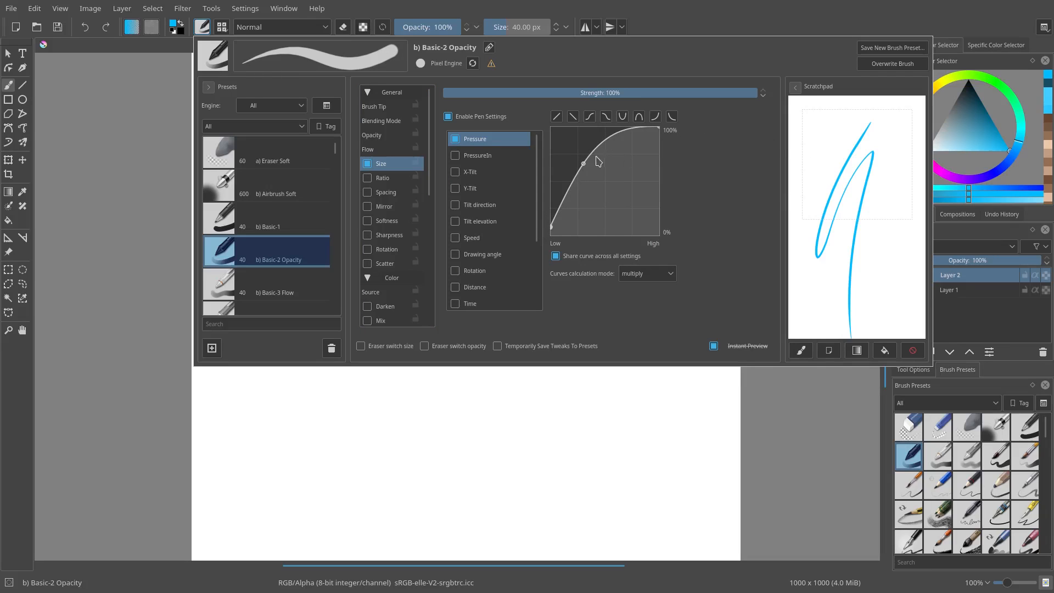
{"action": "mouse_move", "coordinate": [587, 169]}
{"action": "left_mouse_down"}
{"action": "mouse_move", "coordinate": [607, 200]}
{"action": "mouse_move", "coordinate": [601, 181]}
{"action": "left_mouse_up"}
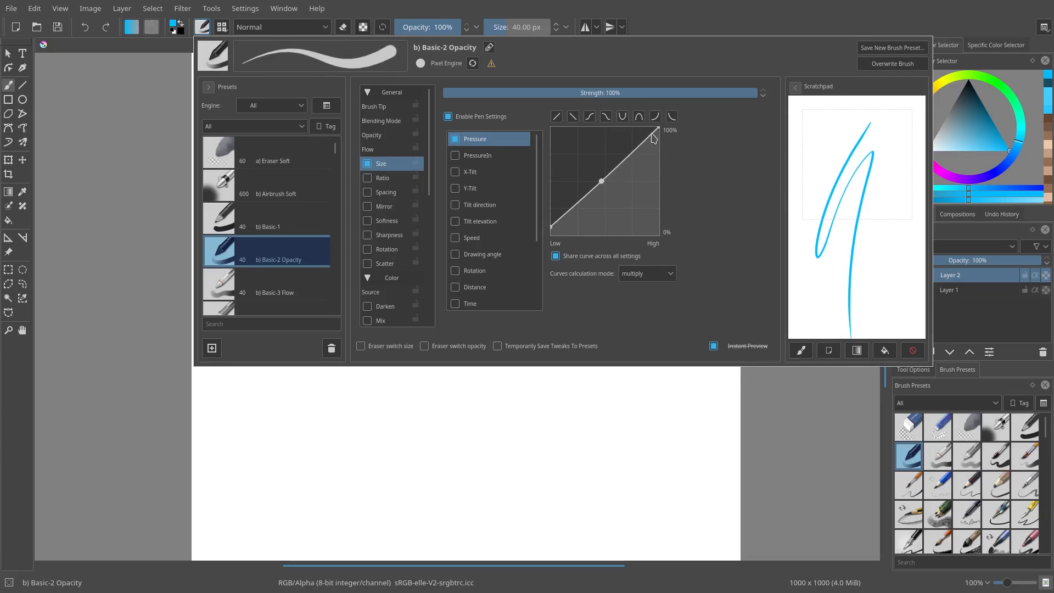
{"action": "left_click", "coordinate": [659, 130]}
{"action": "left_click_drag", "start_coordinate": [659, 130], "coordinate": [658, 159]}
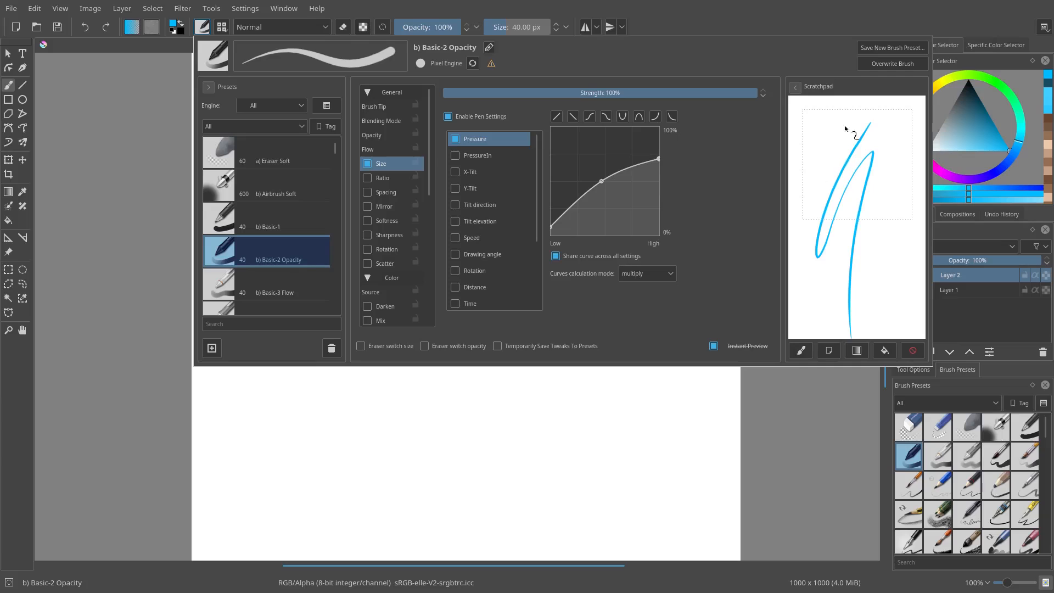
{"action": "left_click_drag", "start_coordinate": [854, 122], "coordinate": [845, 293]}
{"action": "left_click_drag", "start_coordinate": [892, 171], "coordinate": [897, 315]}
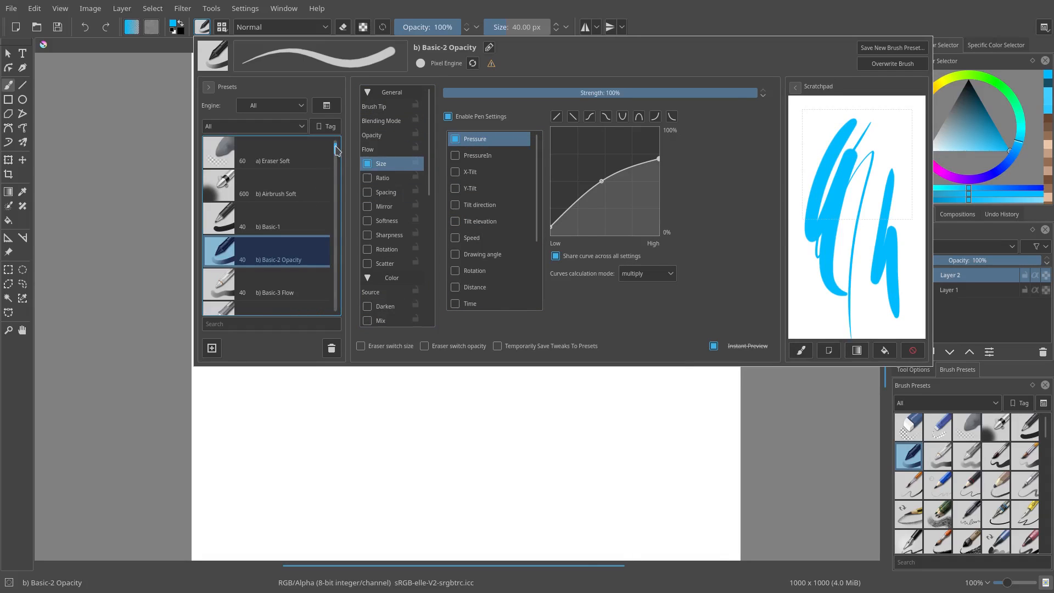
Step: Switch back to the kk lineart brush preset and close the brush editor
{"action": "left_click", "coordinate": [188, 24]}
{"action": "left_click", "coordinate": [202, 27]}
{"action": "mouse_move", "coordinate": [335, 138]}
{"action": "left_mouse_down"}
{"action": "mouse_move", "coordinate": [343, 229]}
{"action": "mouse_move", "coordinate": [336, 216]}
{"action": "left_mouse_up"}
{"action": "left_click", "coordinate": [319, 229]}
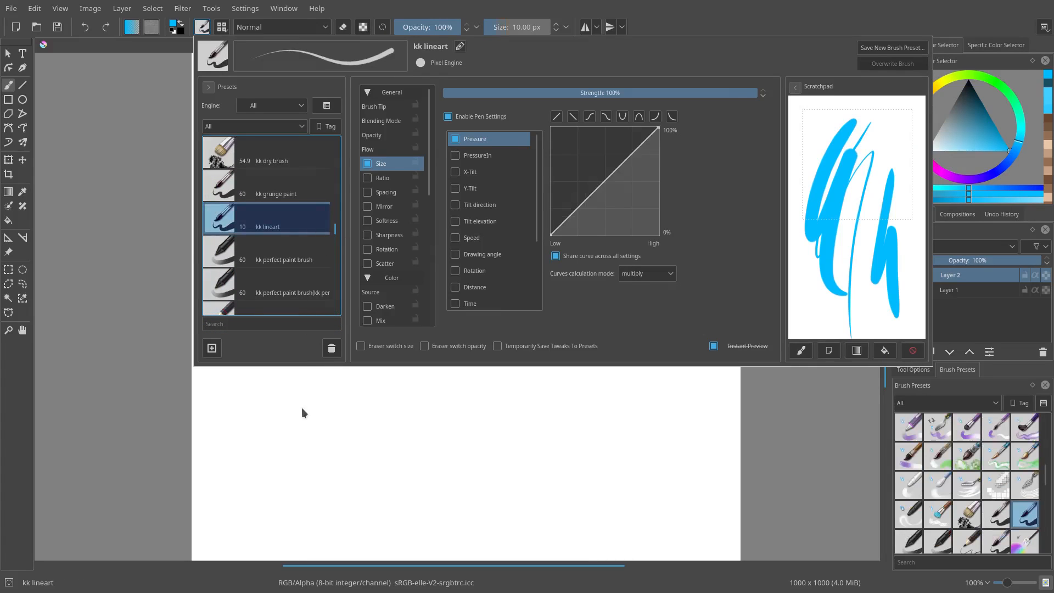
{"action": "left_click", "coordinate": [303, 412]}
Step: Set the brush size to 5 px
{"action": "right_click", "coordinate": [518, 26]}
{"action": "type", "text": "5"}
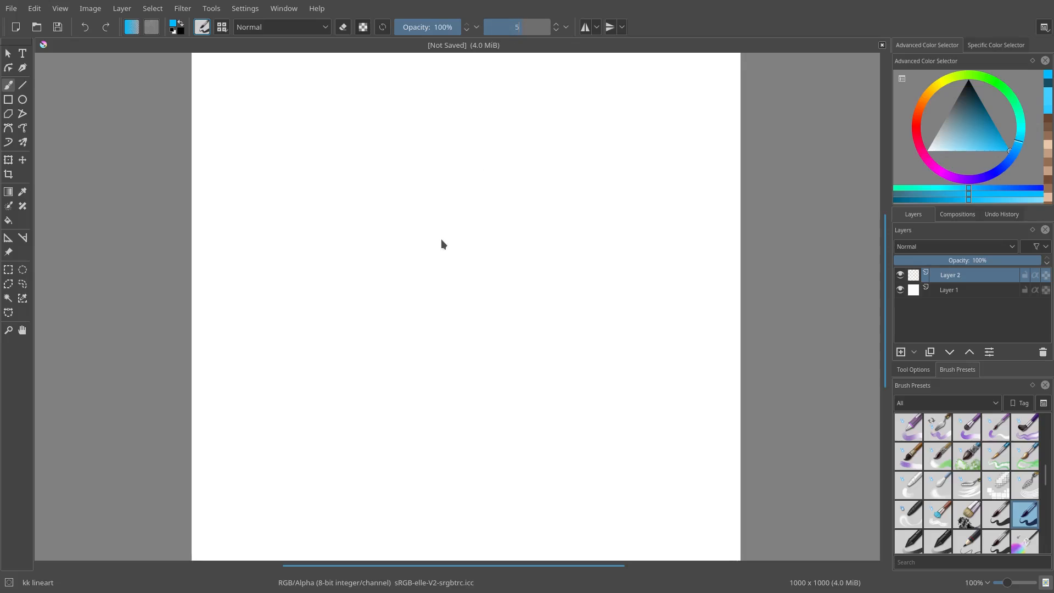
{"action": "key", "text": "Return"}
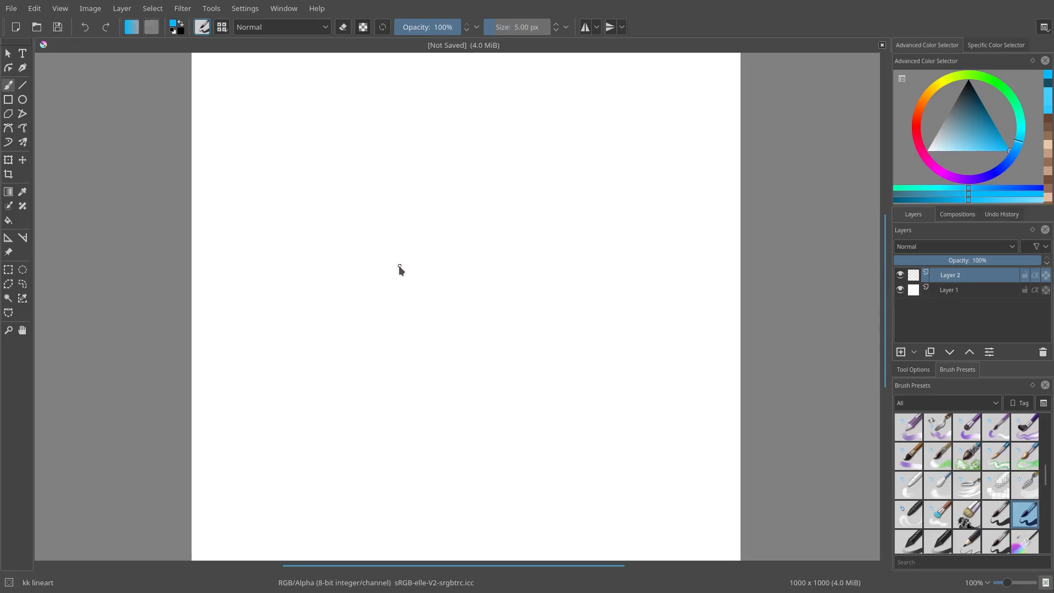
{"action": "scroll", "coordinate": [401, 255], "scroll_direction": "down", "scroll_amount": 2}
{"action": "mouse_move", "coordinate": [391, 307]}
{"action": "left_mouse_down"}
{"action": "mouse_move", "coordinate": [414, 172]}
{"action": "mouse_move", "coordinate": [393, 296]}
{"action": "left_mouse_up"}
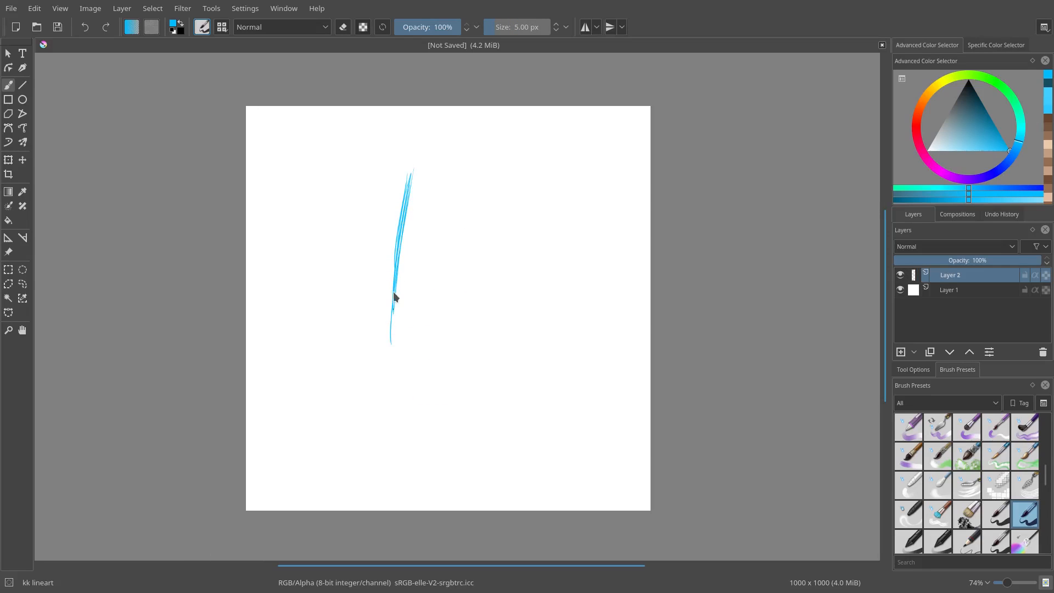
{"action": "mouse_move", "coordinate": [410, 234]}
{"action": "left_mouse_down"}
{"action": "mouse_move", "coordinate": [410, 177]}
{"action": "mouse_move", "coordinate": [419, 245]}
{"action": "mouse_move", "coordinate": [511, 197]}
{"action": "mouse_move", "coordinate": [468, 353]}
{"action": "left_mouse_up"}
{"action": "left_click_drag", "start_coordinate": [490, 270], "coordinate": [465, 360]}
{"action": "left_click_drag", "start_coordinate": [399, 299], "coordinate": [394, 345]}
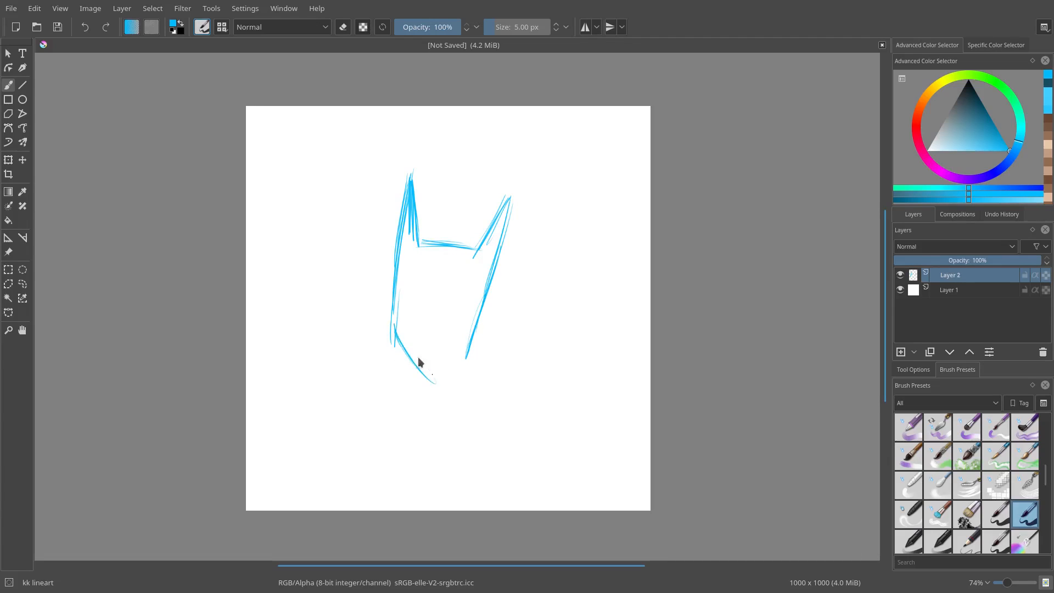
{"action": "left_click_drag", "start_coordinate": [472, 329], "coordinate": [443, 389]}
{"action": "left_click_drag", "start_coordinate": [406, 237], "coordinate": [399, 335]}
{"action": "left_click_drag", "start_coordinate": [410, 235], "coordinate": [408, 305]}
{"action": "mouse_move", "coordinate": [473, 360]}
{"action": "left_mouse_down"}
{"action": "mouse_move", "coordinate": [455, 431]}
{"action": "mouse_move", "coordinate": [461, 396]}
{"action": "mouse_move", "coordinate": [418, 303]}
{"action": "mouse_move", "coordinate": [434, 324]}
{"action": "mouse_move", "coordinate": [426, 318]}
{"action": "mouse_move", "coordinate": [464, 327]}
{"action": "mouse_move", "coordinate": [486, 358]}
{"action": "mouse_move", "coordinate": [515, 215]}
{"action": "mouse_move", "coordinate": [505, 285]}
{"action": "mouse_move", "coordinate": [496, 272]}
{"action": "mouse_move", "coordinate": [510, 245]}
{"action": "mouse_move", "coordinate": [532, 252]}
{"action": "left_mouse_up"}
{"action": "key", "text": "Delete"}
Step: Draw the helmet's long left side and V-shaped pointed bottom with the brush
{"action": "left_click_drag", "start_coordinate": [469, 276], "coordinate": [420, 221]}
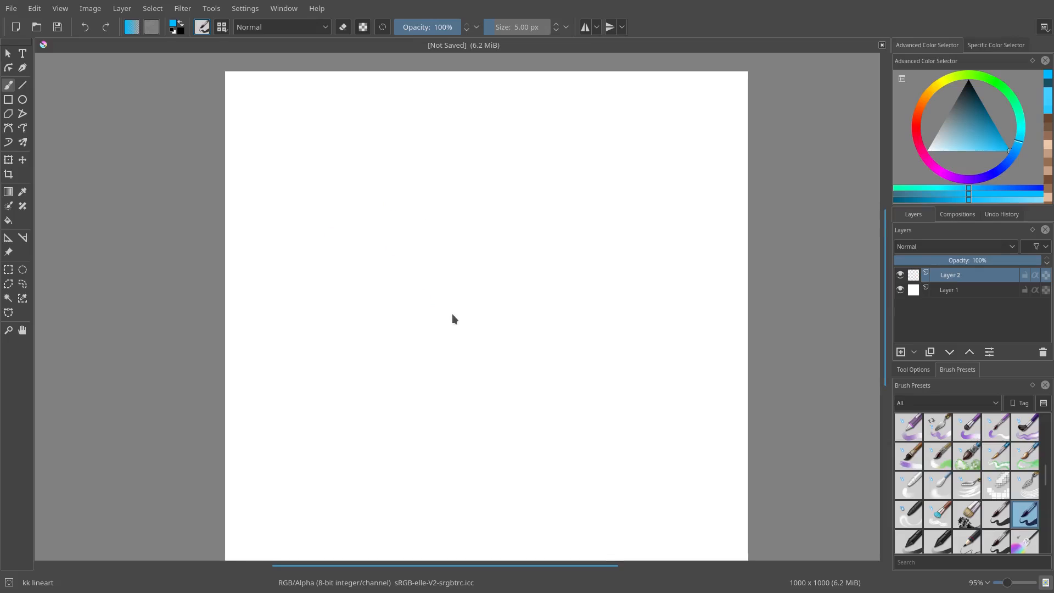
{"action": "mouse_move", "coordinate": [452, 314]}
{"action": "left_mouse_down"}
{"action": "mouse_move", "coordinate": [407, 225]}
{"action": "mouse_move", "coordinate": [402, 394]}
{"action": "mouse_move", "coordinate": [403, 369]}
{"action": "mouse_move", "coordinate": [411, 401]}
{"action": "mouse_move", "coordinate": [431, 429]}
{"action": "mouse_move", "coordinate": [401, 382]}
{"action": "mouse_move", "coordinate": [452, 451]}
{"action": "left_mouse_up"}
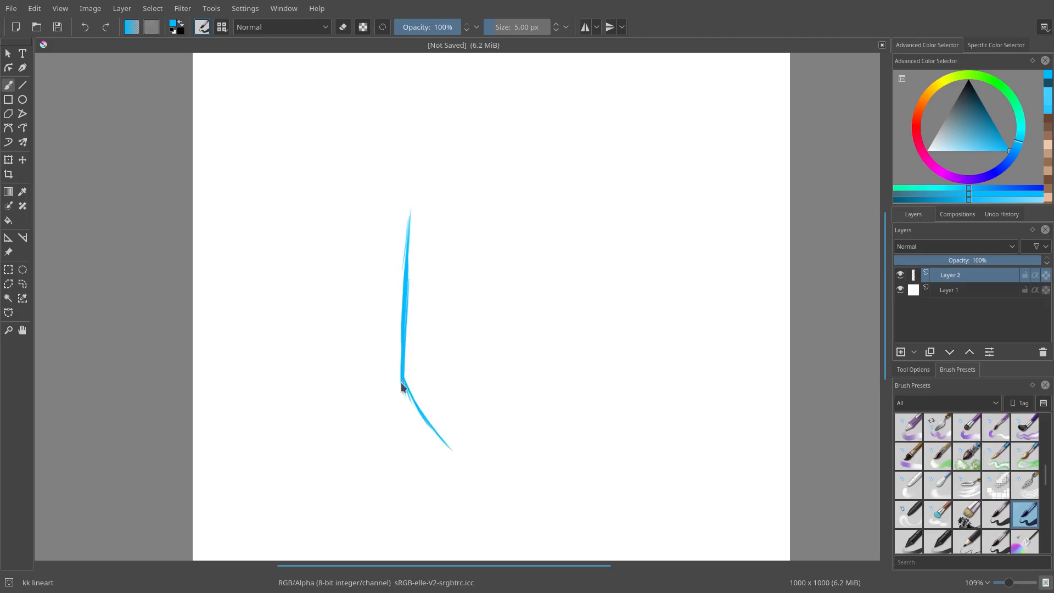
{"action": "left_click_drag", "start_coordinate": [403, 383], "coordinate": [470, 465]}
{"action": "left_click_drag", "start_coordinate": [413, 406], "coordinate": [487, 474]}
{"action": "left_click_drag", "start_coordinate": [503, 459], "coordinate": [560, 397]}
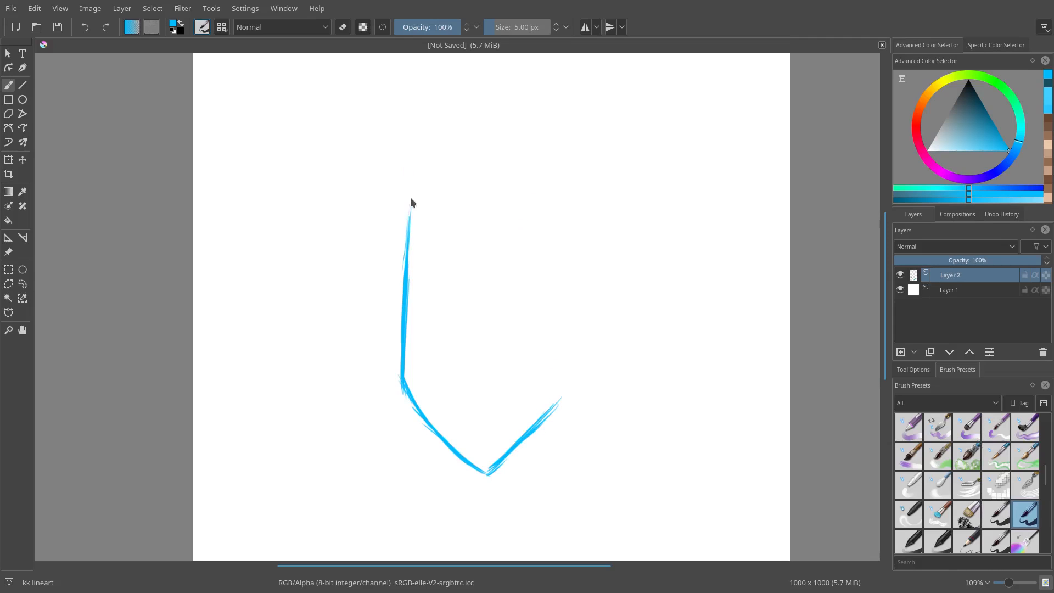
Step: Add the left ear's slanted tip and draw the helmet's right side down to the chin
{"action": "mouse_move", "coordinate": [411, 202]}
{"action": "left_mouse_down"}
{"action": "mouse_move", "coordinate": [418, 152]}
{"action": "mouse_move", "coordinate": [439, 124]}
{"action": "mouse_move", "coordinate": [427, 133]}
{"action": "mouse_move", "coordinate": [453, 122]}
{"action": "mouse_move", "coordinate": [454, 110]}
{"action": "mouse_move", "coordinate": [444, 228]}
{"action": "left_mouse_up"}
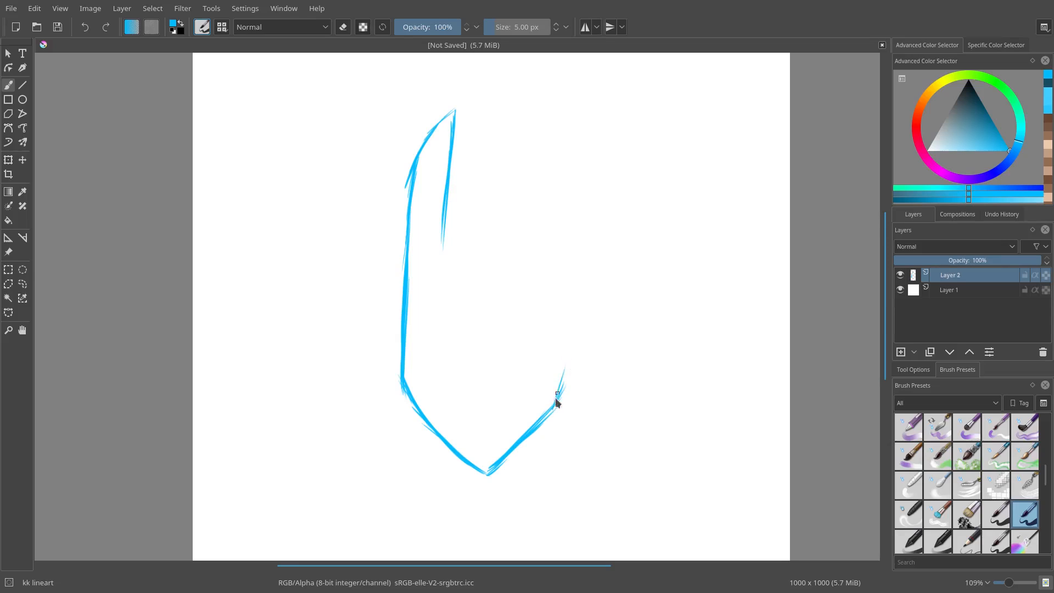
{"action": "left_click_drag", "start_coordinate": [554, 405], "coordinate": [567, 345]}
{"action": "left_click_drag", "start_coordinate": [557, 393], "coordinate": [562, 329]}
{"action": "mouse_move", "coordinate": [584, 118]}
{"action": "left_mouse_down"}
{"action": "mouse_move", "coordinate": [587, 210]}
{"action": "mouse_move", "coordinate": [568, 328]}
{"action": "left_mouse_up"}
{"action": "left_click_drag", "start_coordinate": [579, 246], "coordinate": [558, 388]}
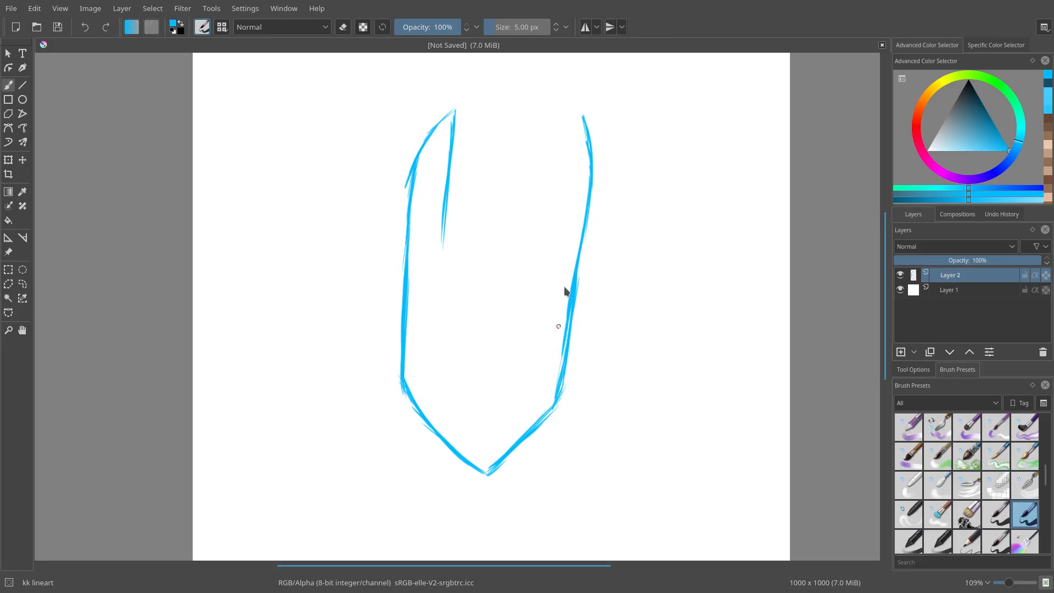
Step: Erase and redraw the lower right side stroke to smooth it
{"action": "key", "text": "e"}
{"action": "left_click_drag", "start_coordinate": [571, 331], "coordinate": [560, 405]}
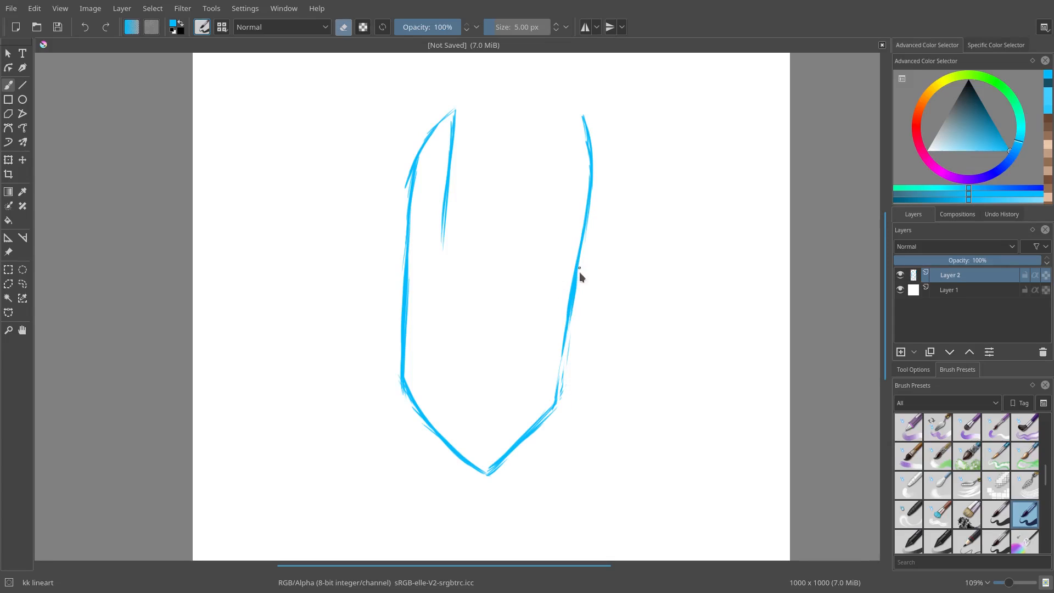
{"action": "left_click_drag", "start_coordinate": [579, 269], "coordinate": [568, 333]}
{"action": "key", "text": "e"}
{"action": "left_click_drag", "start_coordinate": [578, 260], "coordinate": [560, 386]}
{"action": "left_click_drag", "start_coordinate": [560, 345], "coordinate": [556, 404]}
{"action": "key", "text": "e"}
{"action": "left_click_drag", "start_coordinate": [569, 339], "coordinate": [560, 401]}
{"action": "left_click_drag", "start_coordinate": [566, 343], "coordinate": [559, 398]}
{"action": "key", "text": "e"}
{"action": "left_click_drag", "start_coordinate": [570, 307], "coordinate": [556, 387]}
Step: Draw the right ear's inner edge and connect both ears with a horizontal brow line
{"action": "key", "text": "e"}
{"action": "key", "text": "e"}
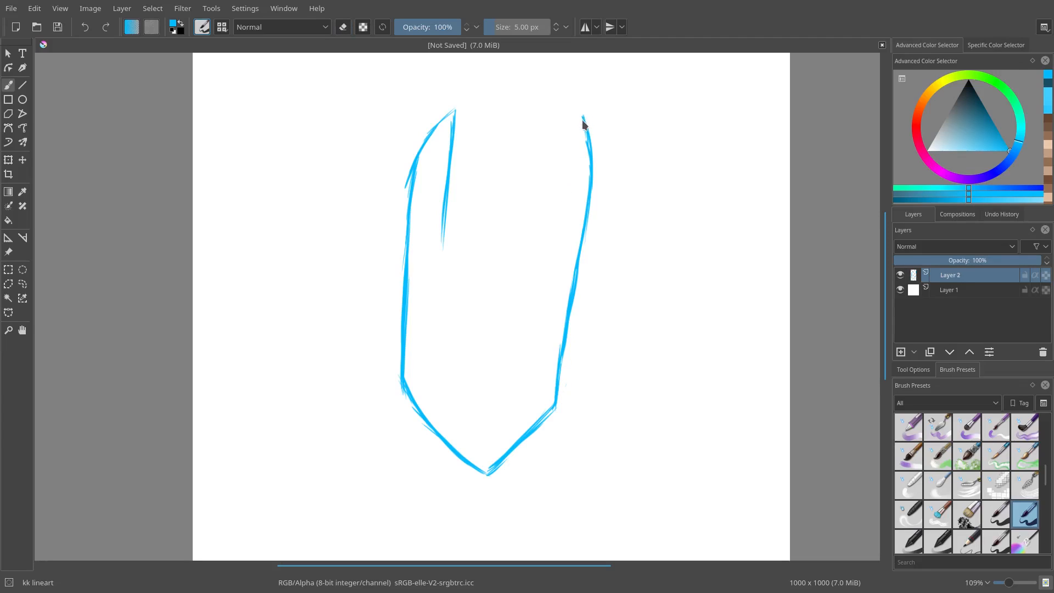
{"action": "key", "text": "e"}
{"action": "left_click_drag", "start_coordinate": [594, 157], "coordinate": [588, 153]}
{"action": "key", "text": "e"}
{"action": "left_click_drag", "start_coordinate": [576, 113], "coordinate": [578, 174]}
{"action": "left_click_drag", "start_coordinate": [576, 113], "coordinate": [552, 237]}
{"action": "left_click_drag", "start_coordinate": [566, 170], "coordinate": [546, 258]}
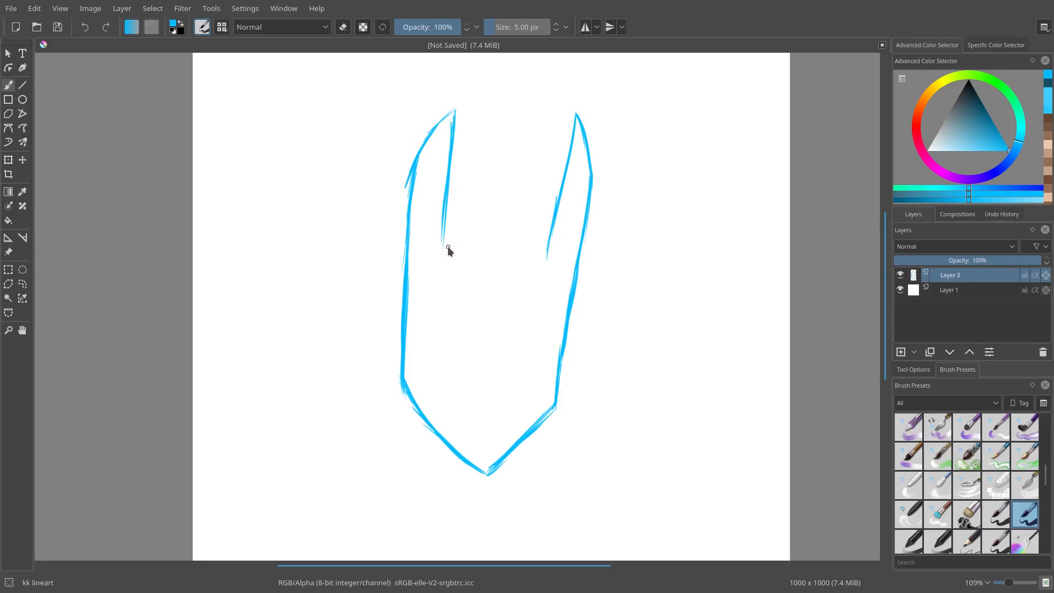
{"action": "left_click_drag", "start_coordinate": [442, 246], "coordinate": [546, 258]}
Step: Erase and redraw the right ear's outer edge
{"action": "key", "text": "e"}
{"action": "left_click_drag", "start_coordinate": [584, 132], "coordinate": [591, 190]}
{"action": "left_click_drag", "start_coordinate": [590, 153], "coordinate": [590, 206]}
{"action": "key", "text": "e"}
{"action": "mouse_move", "coordinate": [589, 132]}
{"action": "left_mouse_down"}
{"action": "mouse_move", "coordinate": [588, 230]}
{"action": "mouse_move", "coordinate": [578, 177]}
{"action": "mouse_move", "coordinate": [575, 271]}
{"action": "left_mouse_up"}
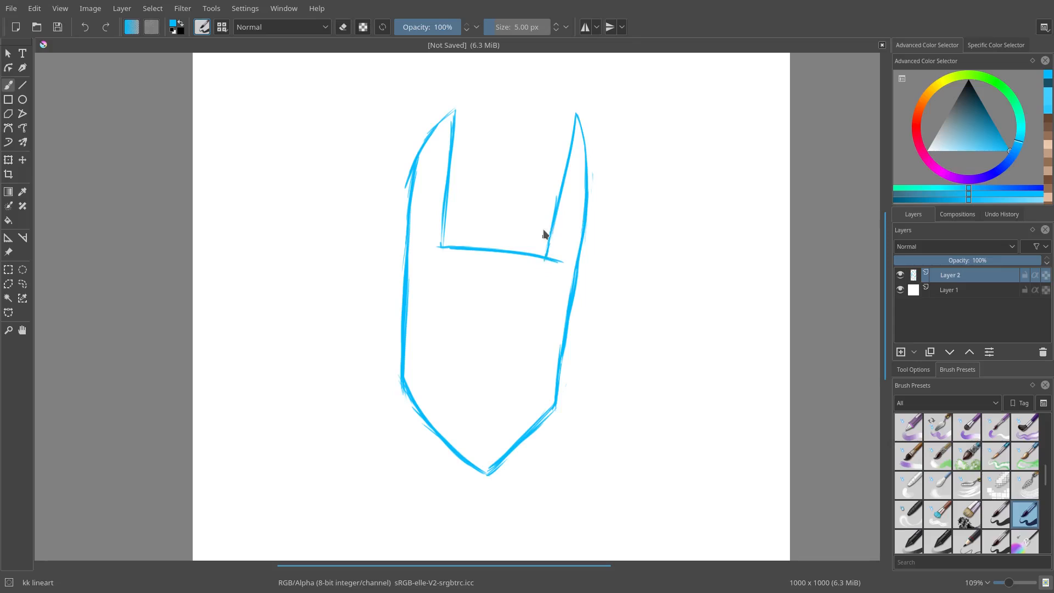
{"action": "key", "text": "e"}
{"action": "left_click_drag", "start_coordinate": [575, 113], "coordinate": [584, 165]}
{"action": "key", "text": "e"}
Step: Thin the brow line by erasing along its underside
{"action": "scroll", "coordinate": [453, 251], "scroll_direction": "up", "scroll_amount": 3}
{"action": "key", "text": "e"}
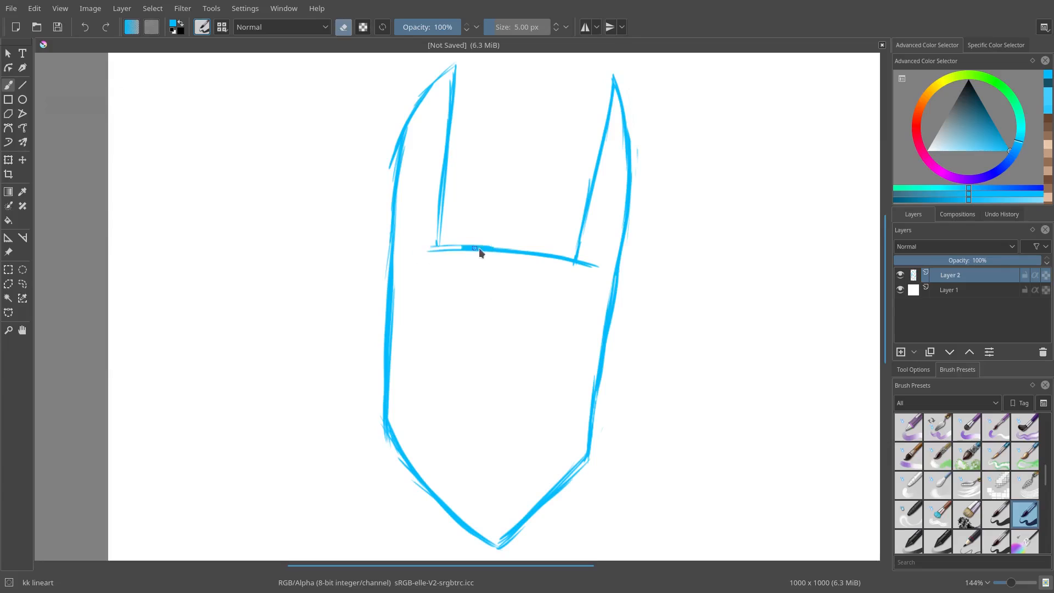
{"action": "mouse_move", "coordinate": [429, 248]}
{"action": "left_mouse_down"}
{"action": "mouse_move", "coordinate": [580, 265]}
{"action": "mouse_move", "coordinate": [452, 244]}
{"action": "mouse_move", "coordinate": [554, 256]}
{"action": "left_mouse_up"}
{"action": "key", "text": "e"}
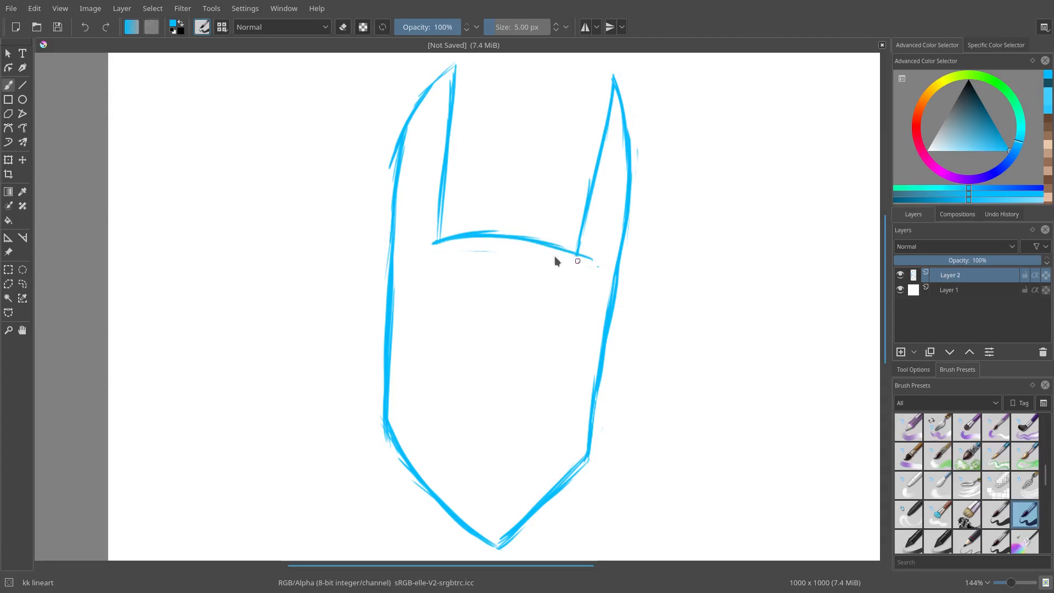
{"action": "scroll", "coordinate": [526, 319], "scroll_direction": "down", "scroll_amount": 2}
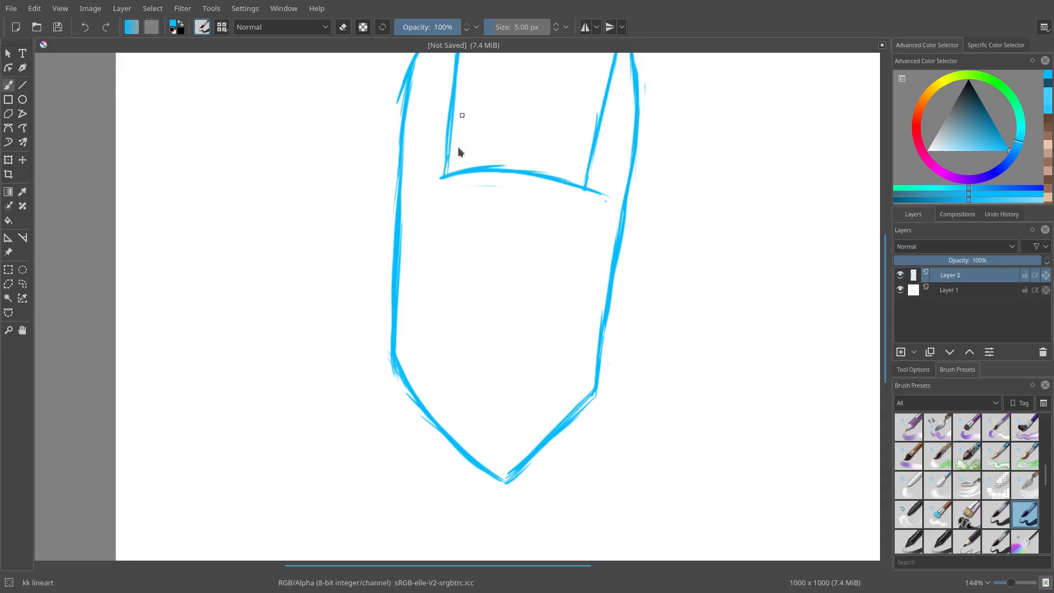
{"action": "left_click_drag", "start_coordinate": [449, 285], "coordinate": [416, 257]}
{"action": "mouse_move", "coordinate": [416, 257]}
{"action": "left_mouse_down"}
{"action": "mouse_move", "coordinate": [435, 318]}
{"action": "mouse_move", "coordinate": [412, 258]}
{"action": "left_mouse_up"}
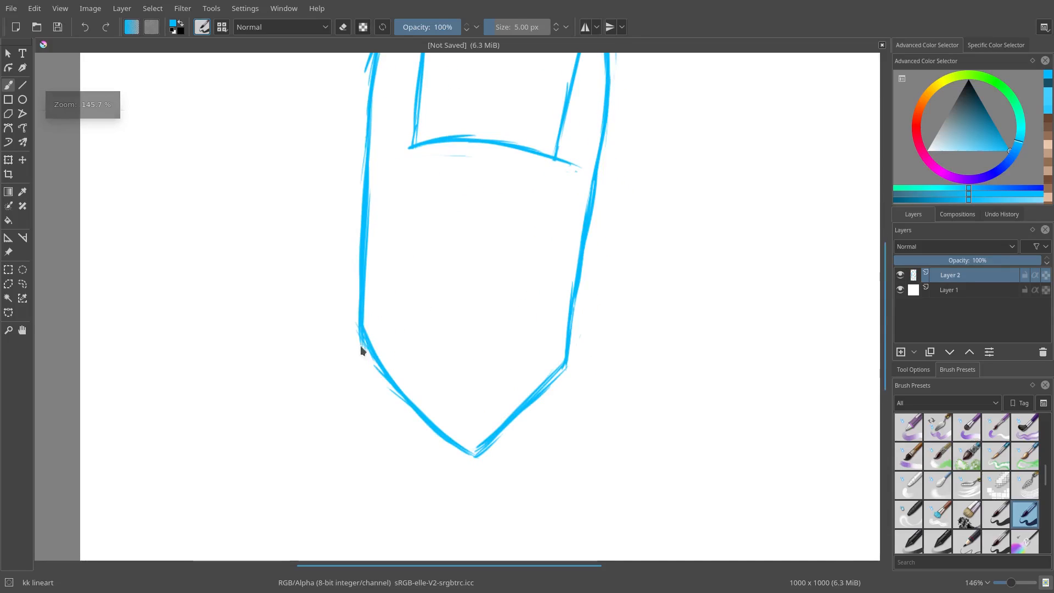
{"action": "mouse_move", "coordinate": [334, 287]}
{"action": "left_mouse_down"}
{"action": "mouse_move", "coordinate": [630, 455]}
{"action": "mouse_move", "coordinate": [235, 352]}
{"action": "left_mouse_up"}
{"action": "key", "text": "ctrl+z"}
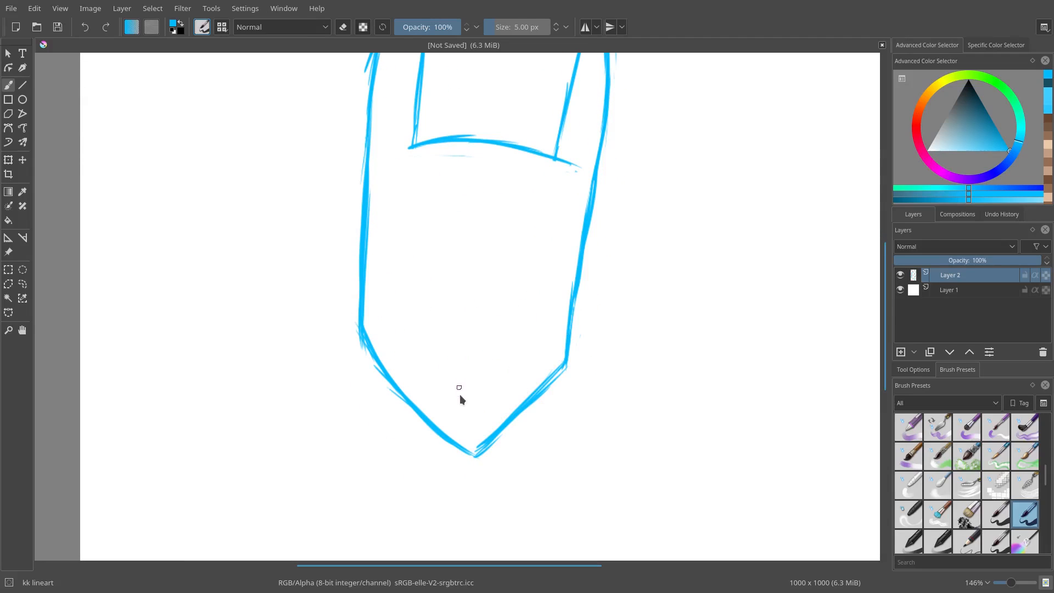
Step: Erase the pointed chin and replace it with a flat bottom edge
{"action": "key", "text": "e"}
{"action": "key", "text": "e"}
{"action": "mouse_move", "coordinate": [433, 422]}
{"action": "left_mouse_down"}
{"action": "mouse_move", "coordinate": [503, 426]}
{"action": "mouse_move", "coordinate": [437, 429]}
{"action": "mouse_move", "coordinate": [465, 450]}
{"action": "mouse_move", "coordinate": [495, 450]}
{"action": "mouse_move", "coordinate": [486, 447]}
{"action": "left_mouse_up"}
{"action": "key", "text": "e"}
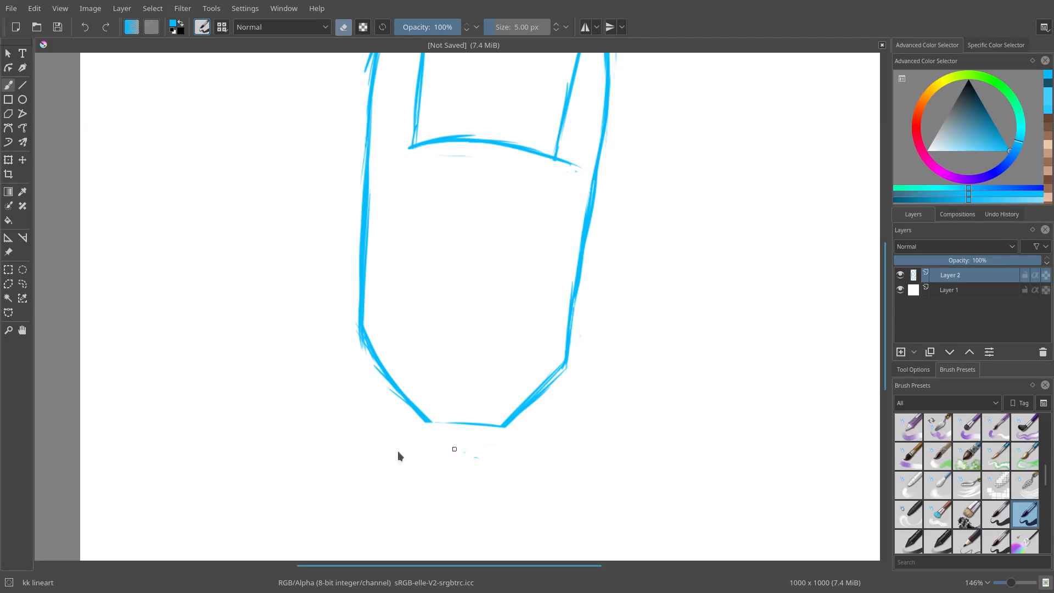
{"action": "key", "text": "e"}
{"action": "left_click_drag", "start_coordinate": [428, 422], "coordinate": [439, 422]}
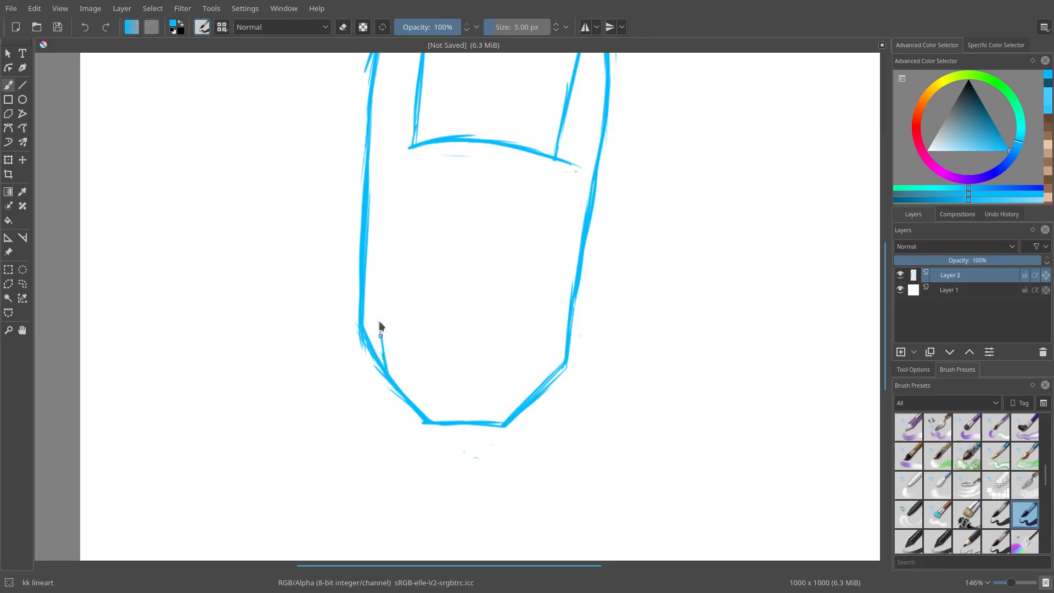
Step: Draw a heart-shaped opening in the lower part of the mask
{"action": "left_click_drag", "start_coordinate": [387, 368], "coordinate": [390, 262]}
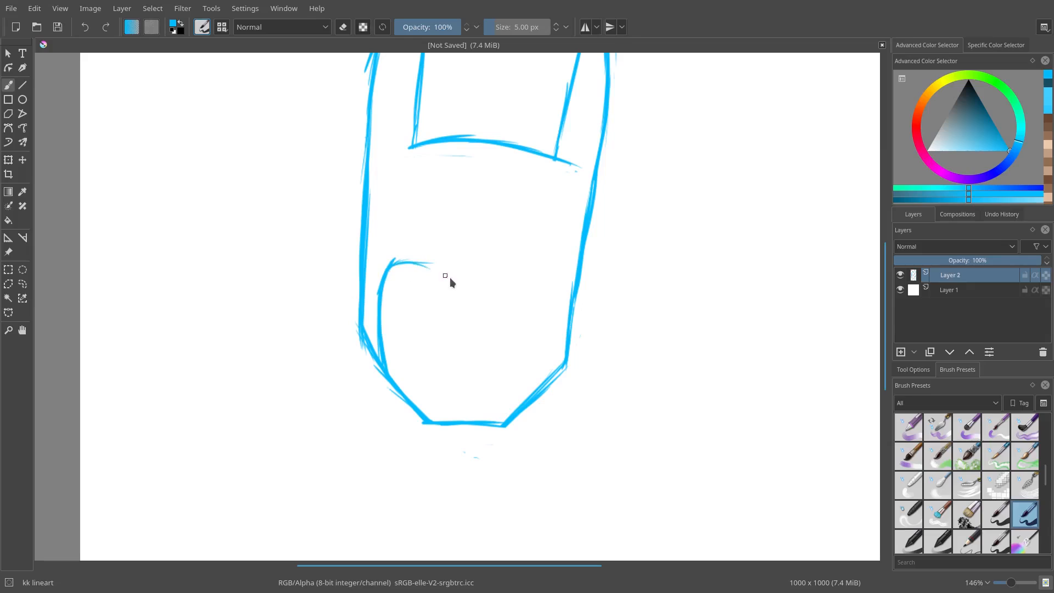
{"action": "mouse_move", "coordinate": [393, 266]}
{"action": "left_mouse_down"}
{"action": "mouse_move", "coordinate": [454, 283]}
{"action": "mouse_move", "coordinate": [442, 274]}
{"action": "mouse_move", "coordinate": [482, 317]}
{"action": "mouse_move", "coordinate": [472, 317]}
{"action": "mouse_move", "coordinate": [502, 287]}
{"action": "mouse_move", "coordinate": [488, 301]}
{"action": "mouse_move", "coordinate": [562, 302]}
{"action": "left_mouse_up"}
{"action": "left_click", "coordinate": [560, 312]}
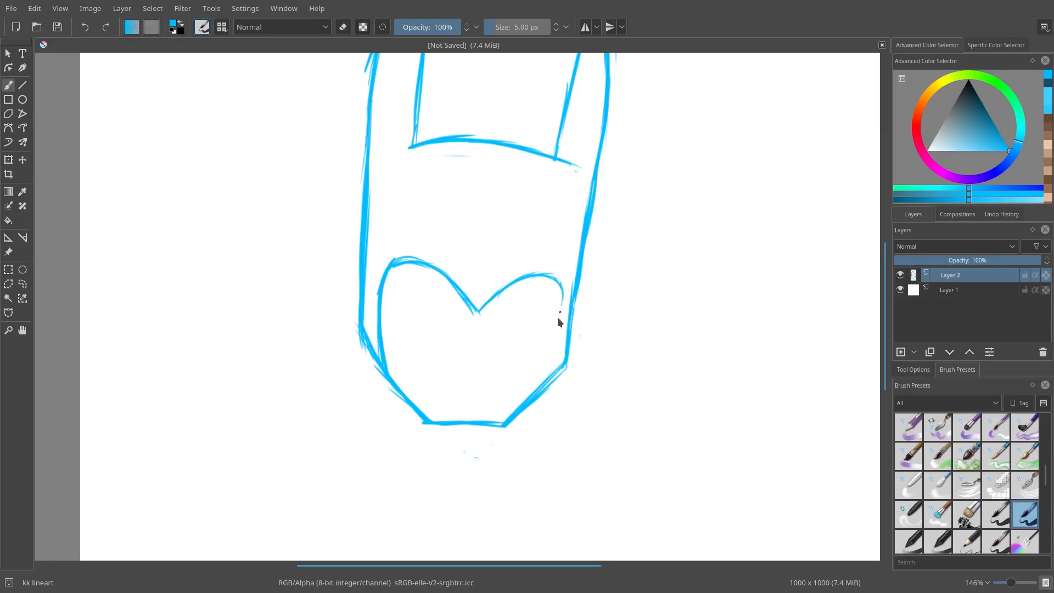
{"action": "mouse_move", "coordinate": [538, 378]}
{"action": "left_mouse_down"}
{"action": "mouse_move", "coordinate": [563, 299]}
{"action": "mouse_move", "coordinate": [528, 388]}
{"action": "mouse_move", "coordinate": [550, 336]}
{"action": "left_mouse_up"}
Step: Touch up the heart-shaped opening's right edge, switching between the eraser and the brush
{"action": "key", "text": "e"}
{"action": "key", "text": "e"}
{"action": "key", "text": "e"}
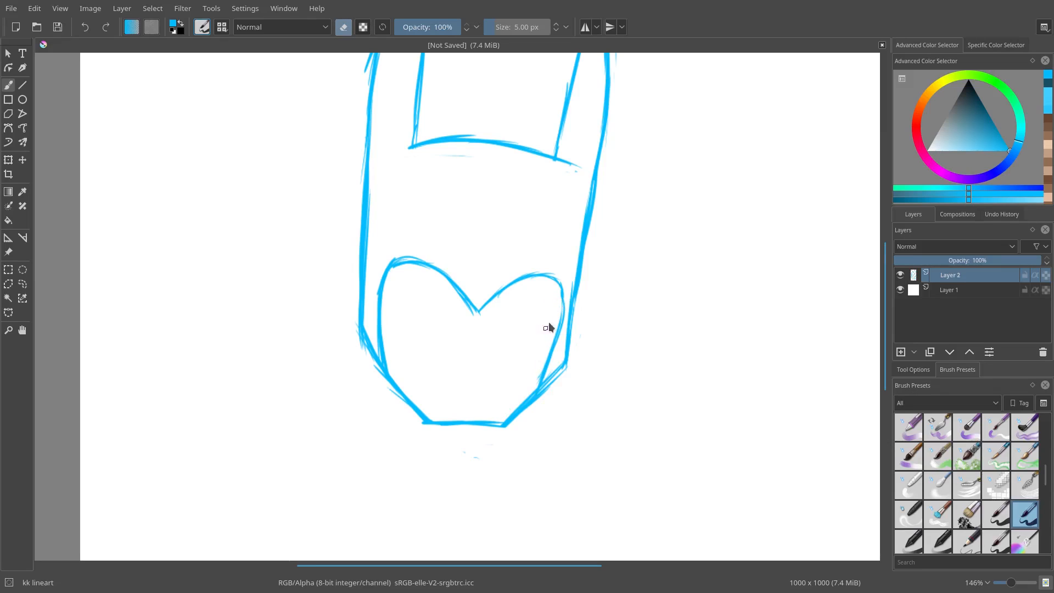
{"action": "key", "text": "e"}
{"action": "key", "text": "e"}
{"action": "key", "text": "e"}
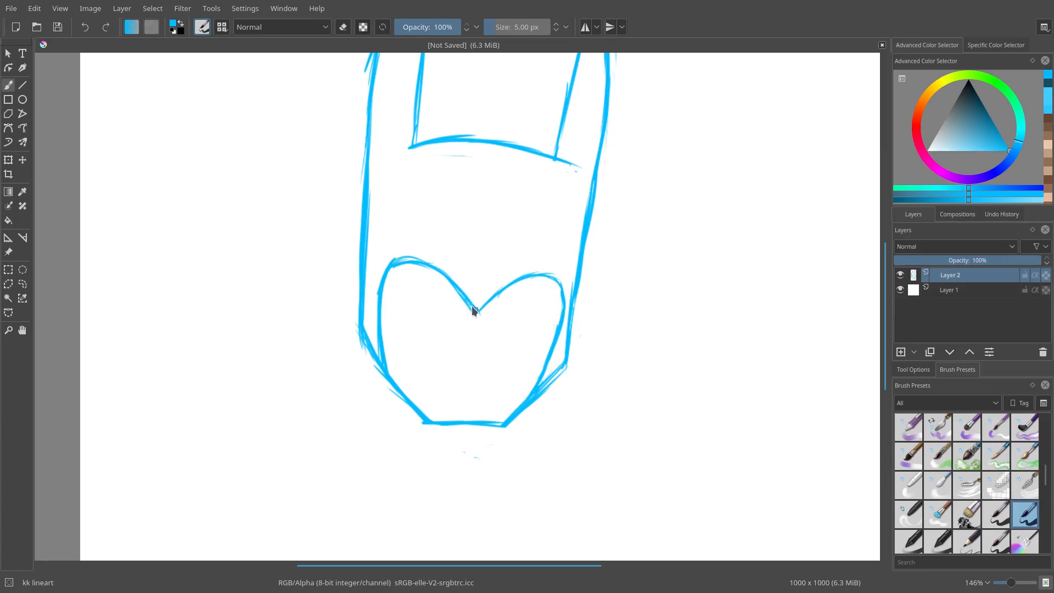
{"action": "key", "text": "e"}
{"action": "key", "text": "e"}
Step: Draw a rounded arch with a vertical centre line above the dip of the heart shape
{"action": "scroll", "coordinate": [464, 251], "scroll_direction": "up", "scroll_amount": 2}
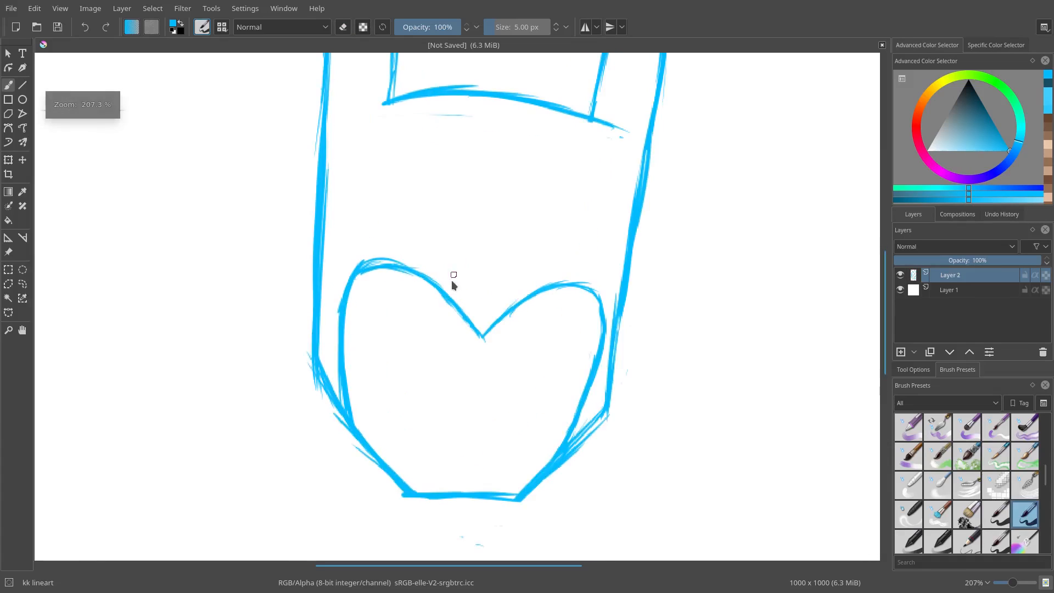
{"action": "mouse_move", "coordinate": [447, 297]}
{"action": "left_mouse_down"}
{"action": "mouse_move", "coordinate": [492, 244]}
{"action": "mouse_move", "coordinate": [471, 253]}
{"action": "mouse_move", "coordinate": [498, 249]}
{"action": "mouse_move", "coordinate": [515, 284]}
{"action": "left_mouse_up"}
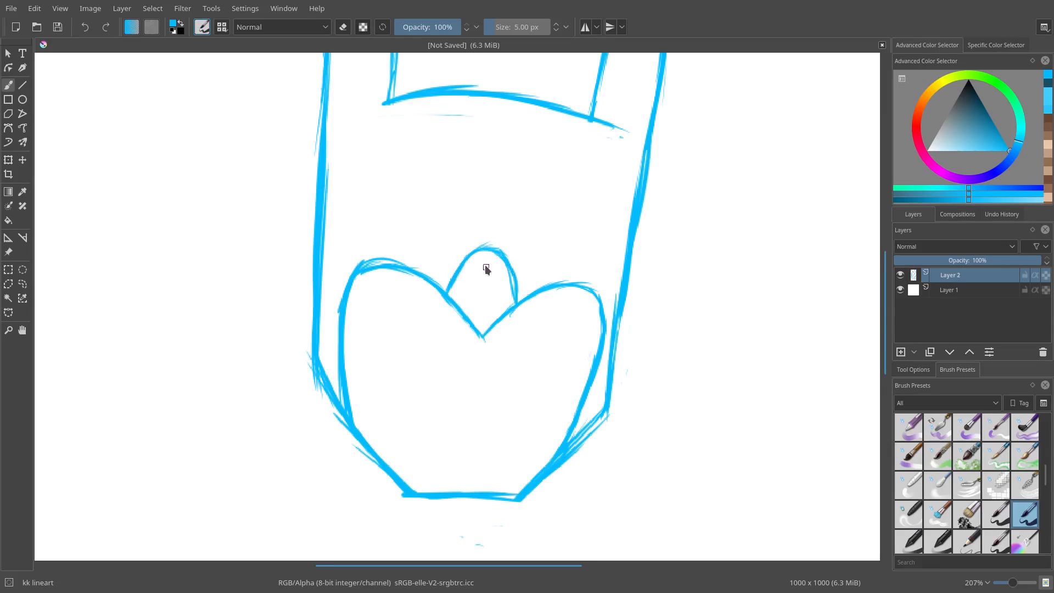
{"action": "key", "text": "e"}
{"action": "key", "text": "e"}
{"action": "left_click_drag", "start_coordinate": [488, 251], "coordinate": [484, 308]}
{"action": "left_click_drag", "start_coordinate": [506, 238], "coordinate": [513, 214]}
Step: Redraw both ears' inner edges, extending them further down the mask
{"action": "key", "text": "e"}
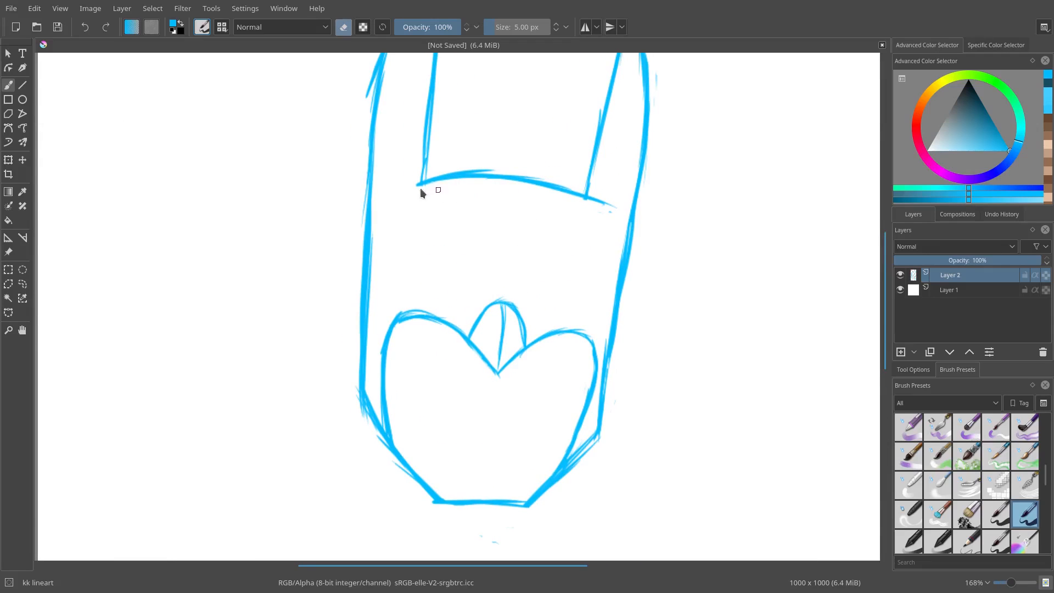
{"action": "key", "text": "e"}
{"action": "key", "text": "e"}
{"action": "left_click_drag", "start_coordinate": [419, 185], "coordinate": [420, 214]}
{"action": "key", "text": "e"}
{"action": "key", "text": "e"}
{"action": "left_click_drag", "start_coordinate": [420, 143], "coordinate": [421, 203]}
{"action": "key", "text": "e"}
{"action": "left_click_drag", "start_coordinate": [426, 131], "coordinate": [426, 182]}
{"action": "key", "text": "e"}
{"action": "mouse_move", "coordinate": [588, 205]}
{"action": "left_mouse_down"}
{"action": "mouse_move", "coordinate": [536, 345]}
{"action": "mouse_move", "coordinate": [541, 251]}
{"action": "left_mouse_up"}
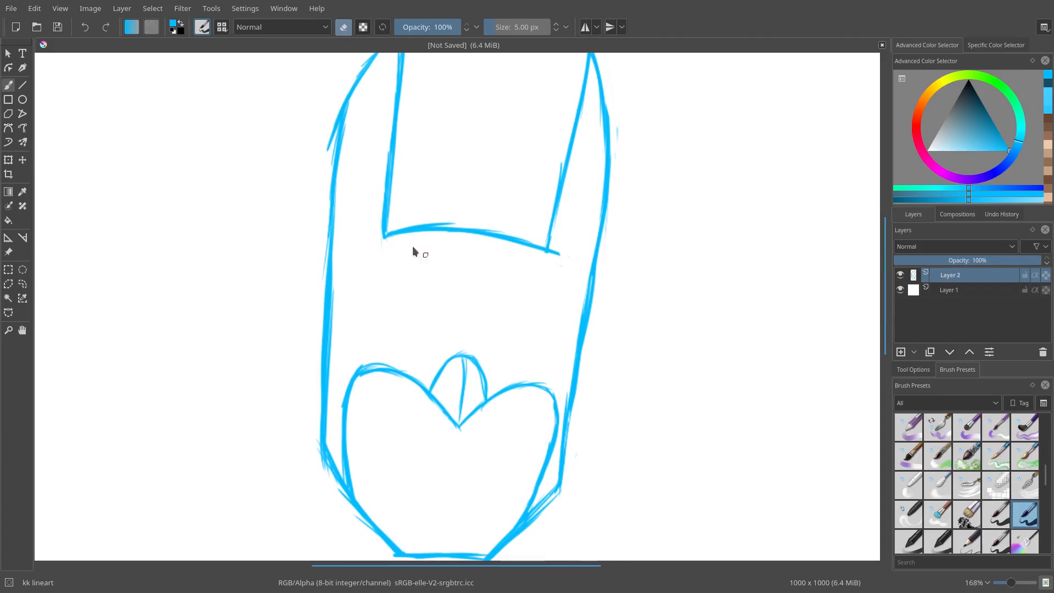
{"action": "key", "text": "e"}
Step: Select the brow line and move it higher up the mask, then deselect
{"action": "key", "text": "ctrl+r"}
{"action": "mouse_move", "coordinate": [398, 205]}
{"action": "left_mouse_down"}
{"action": "mouse_move", "coordinate": [533, 281]}
{"action": "mouse_move", "coordinate": [574, 260]}
{"action": "mouse_move", "coordinate": [477, 172]}
{"action": "left_mouse_up"}
{"action": "key", "text": "ctrl+t"}
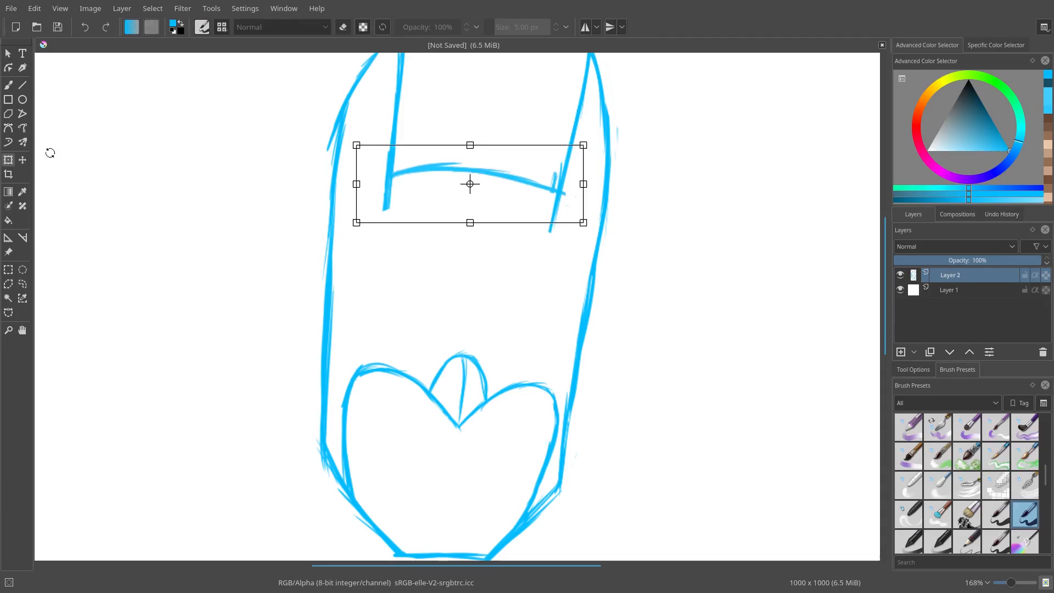
{"action": "left_click", "coordinate": [9, 85]}
{"action": "left_click", "coordinate": [186, 11]}
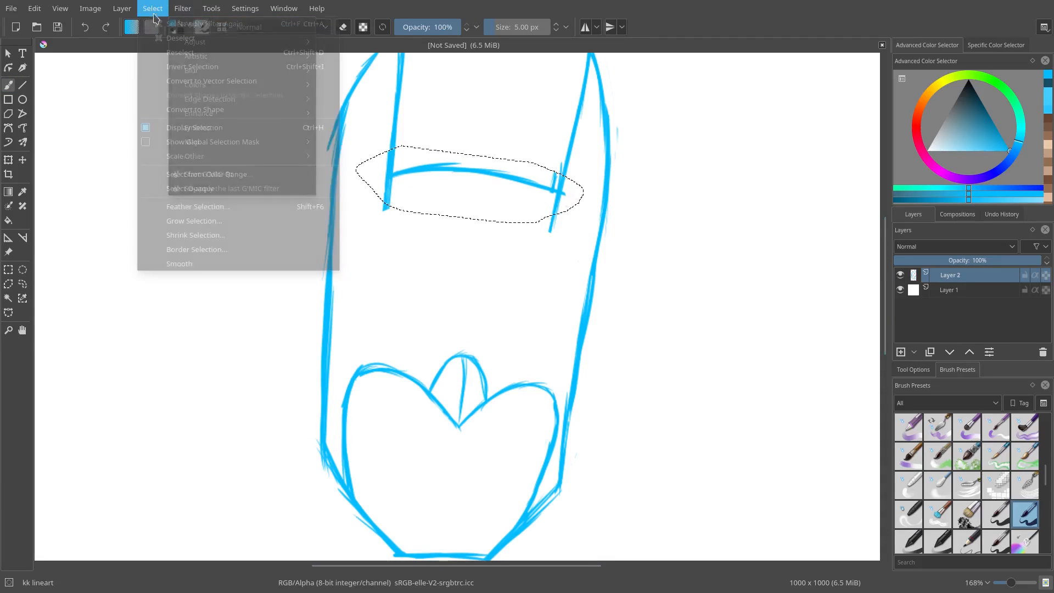
{"action": "left_click", "coordinate": [165, 34]}
Step: Erase the stubs of the ears' inner edges left below the moved brow line
{"action": "key", "text": "e"}
{"action": "mouse_move", "coordinate": [393, 211]}
{"action": "left_mouse_down"}
{"action": "mouse_move", "coordinate": [407, 184]}
{"action": "mouse_move", "coordinate": [384, 182]}
{"action": "left_mouse_up"}
{"action": "mouse_move", "coordinate": [543, 196]}
{"action": "left_mouse_down"}
{"action": "mouse_move", "coordinate": [565, 197]}
{"action": "mouse_move", "coordinate": [558, 211]}
{"action": "left_mouse_up"}
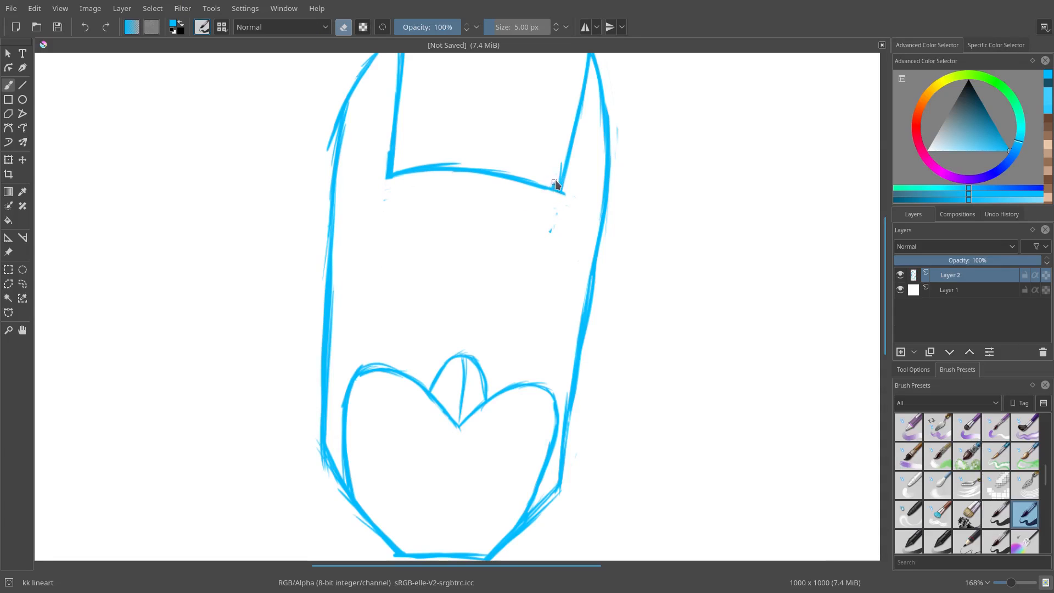
{"action": "key", "text": "e"}
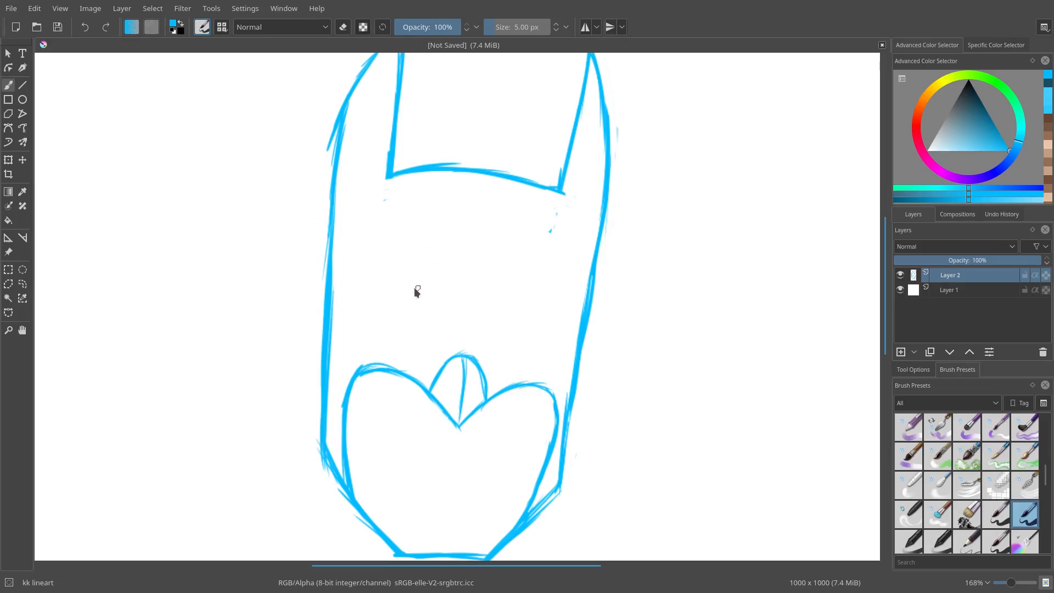
Step: Draw a round eye opening on the mask's left side beneath the brow line
{"action": "key", "text": "m"}
{"action": "scroll", "coordinate": [501, 289], "scroll_direction": "up", "scroll_amount": 1}
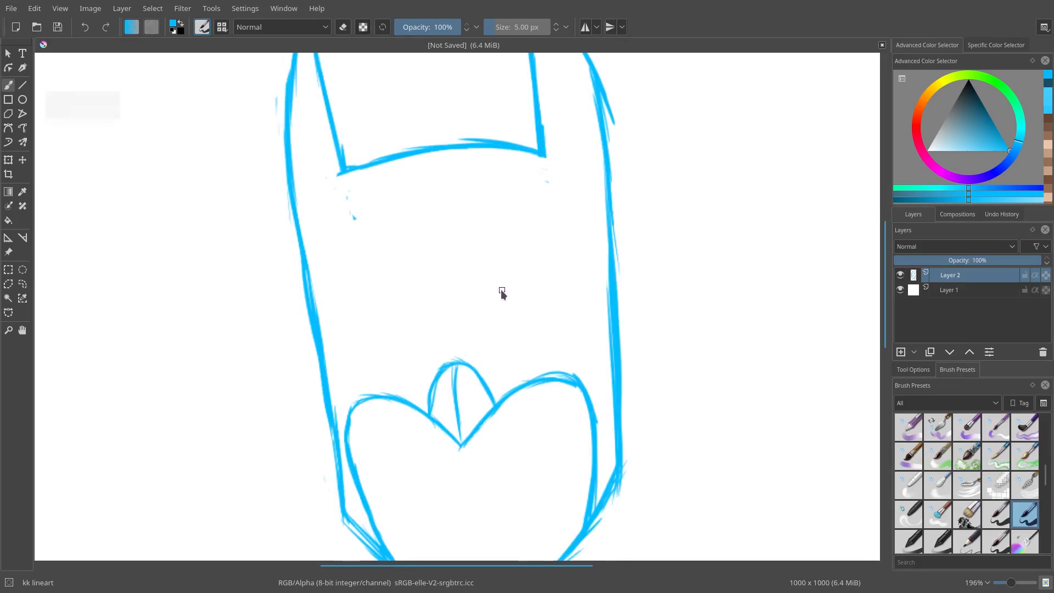
{"action": "key", "text": "m"}
{"action": "key", "text": "m"}
{"action": "key", "text": "m"}
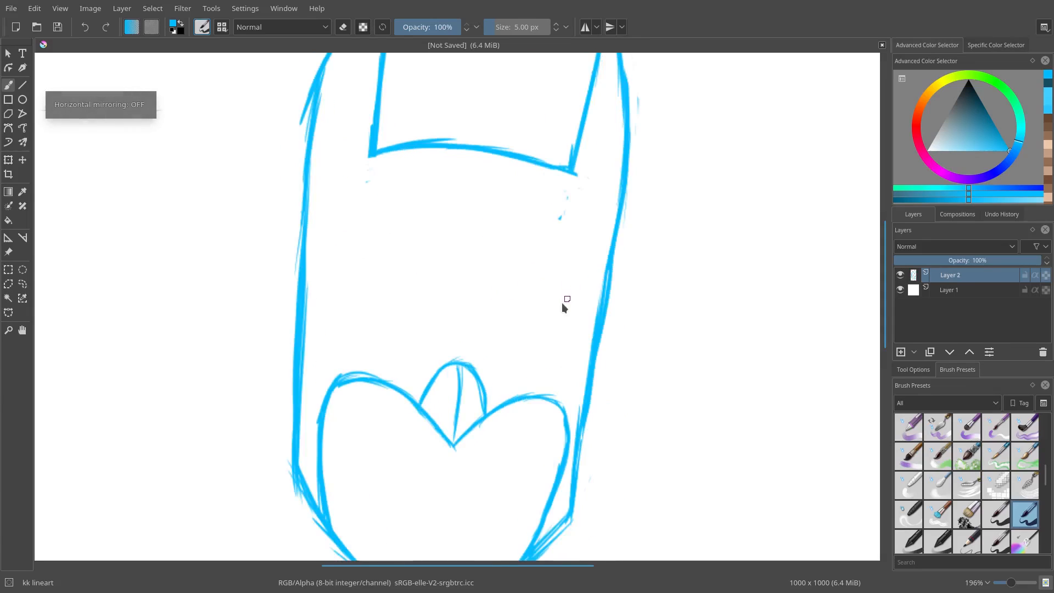
{"action": "scroll", "coordinate": [500, 225], "scroll_direction": "down", "scroll_amount": 3}
{"action": "key", "text": "m"}
{"action": "key", "text": "m"}
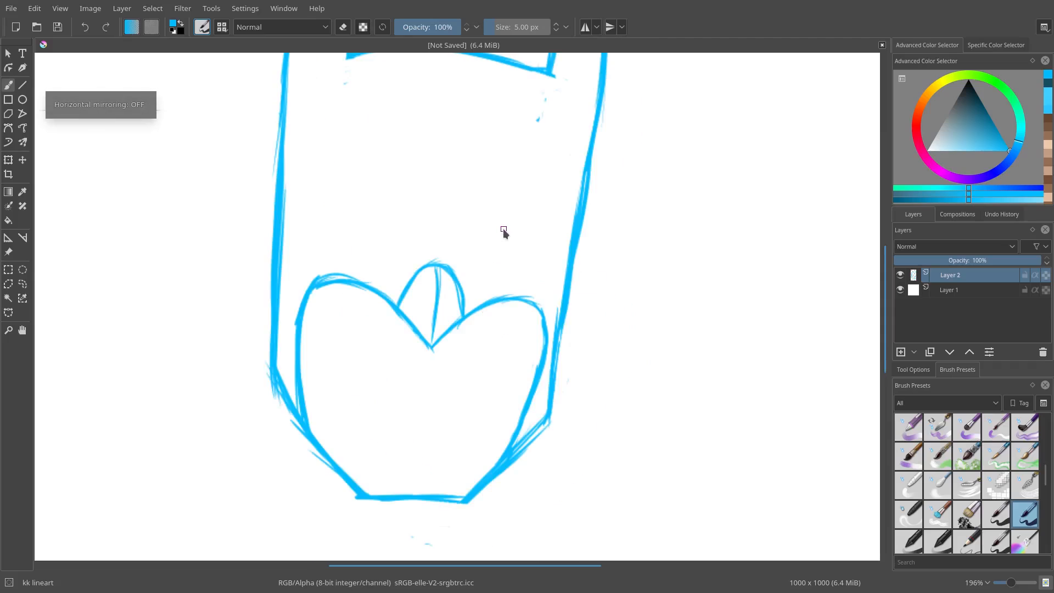
{"action": "key", "text": "m"}
{"action": "key", "text": "m"}
{"action": "key", "text": "m"}
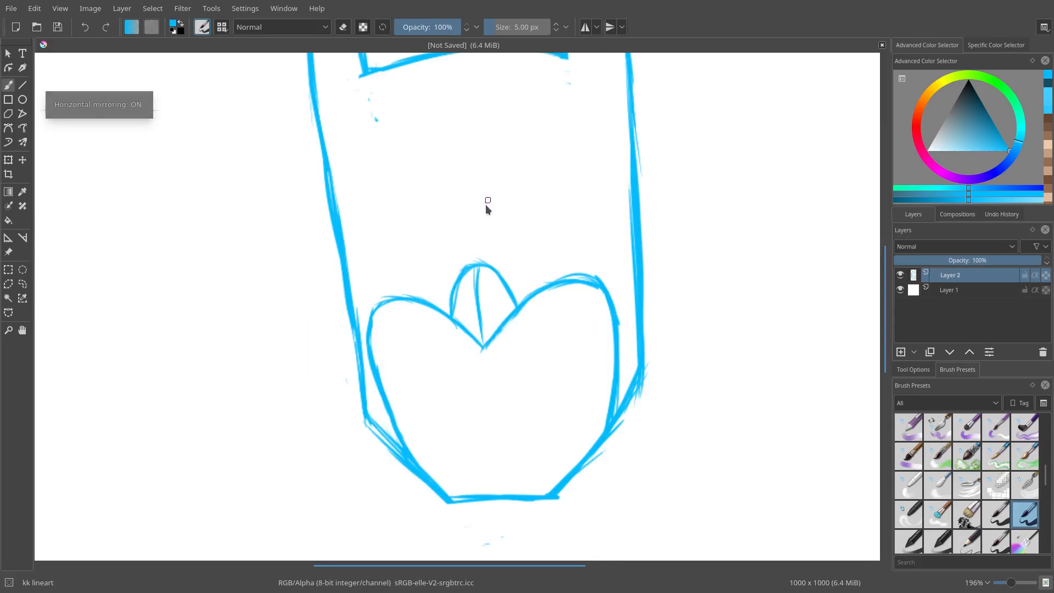
{"action": "scroll", "coordinate": [520, 206], "scroll_direction": "up", "scroll_amount": 1}
{"action": "mouse_move", "coordinate": [519, 206]}
{"action": "left_mouse_down"}
{"action": "mouse_move", "coordinate": [514, 258]}
{"action": "mouse_move", "coordinate": [516, 235]}
{"action": "left_mouse_up"}
{"action": "mouse_move", "coordinate": [490, 286]}
{"action": "left_mouse_down"}
{"action": "mouse_move", "coordinate": [545, 217]}
{"action": "mouse_move", "coordinate": [604, 240]}
{"action": "left_mouse_up"}
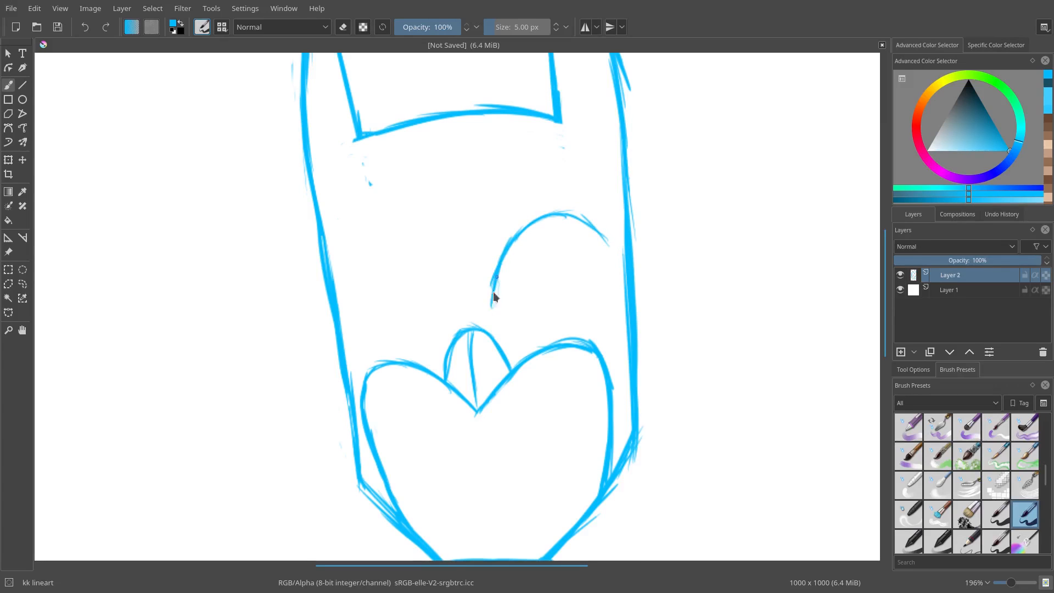
{"action": "left_click_drag", "start_coordinate": [491, 318], "coordinate": [569, 325]}
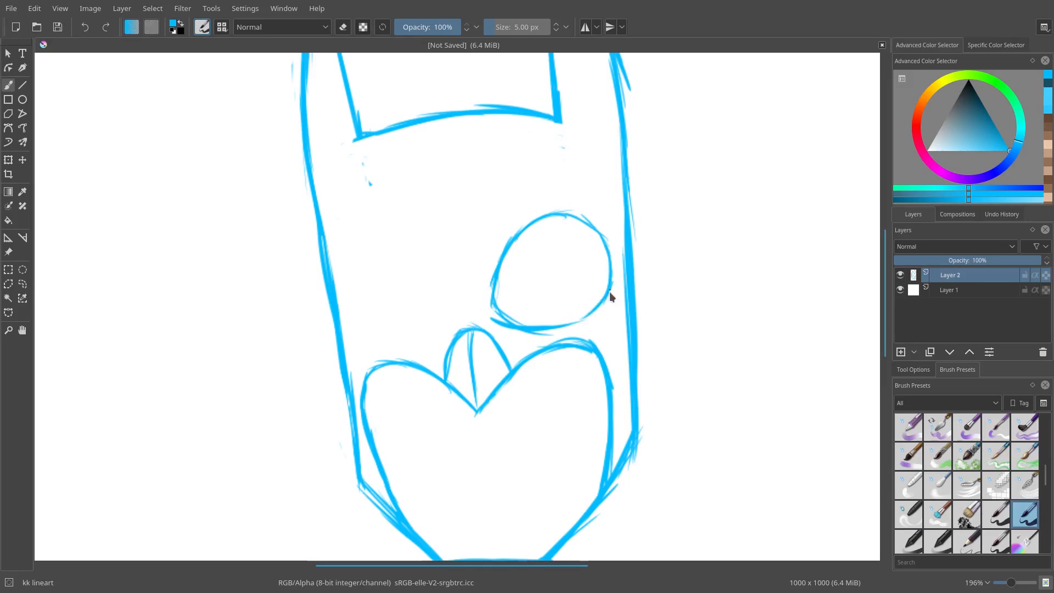
Step: Lasso-select the round eye, nudge it slightly upward, then deselect
{"action": "key", "text": "e"}
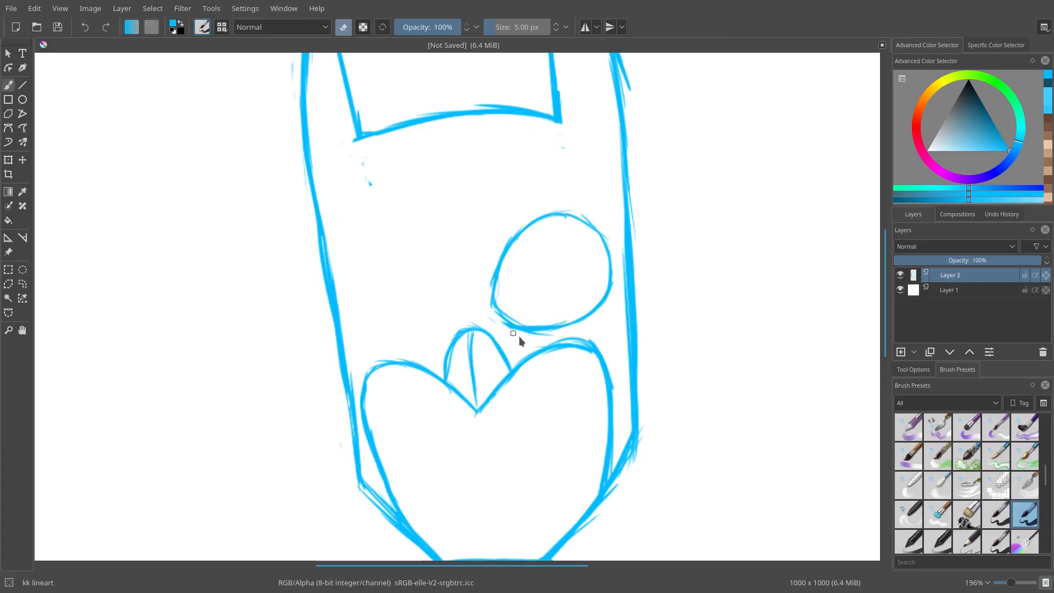
{"action": "key", "text": "e"}
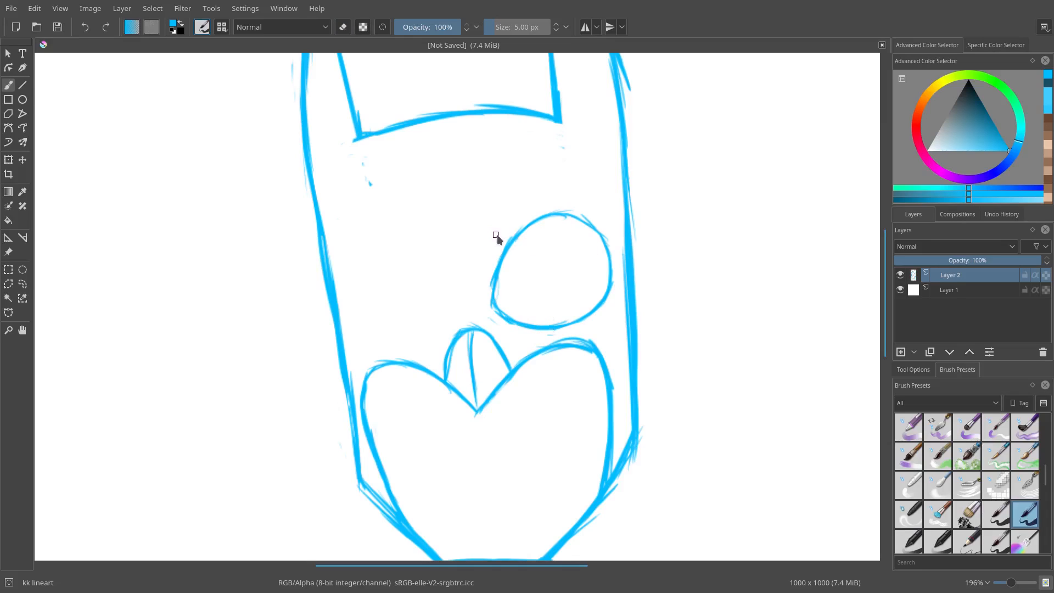
{"action": "key", "text": "l"}
{"action": "left_click_drag", "start_coordinate": [548, 204], "coordinate": [513, 212]}
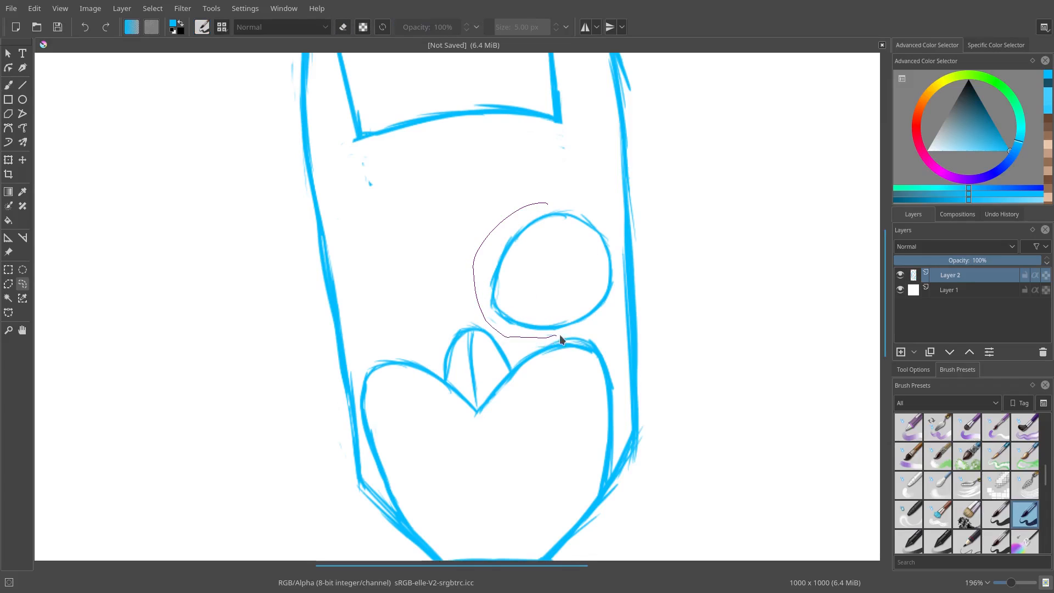
{"action": "left_click_drag", "start_coordinate": [619, 252], "coordinate": [543, 199]}
{"action": "key", "text": "ctrl+t"}
{"action": "left_click_drag", "start_coordinate": [547, 267], "coordinate": [541, 261]}
{"action": "key", "text": "b"}
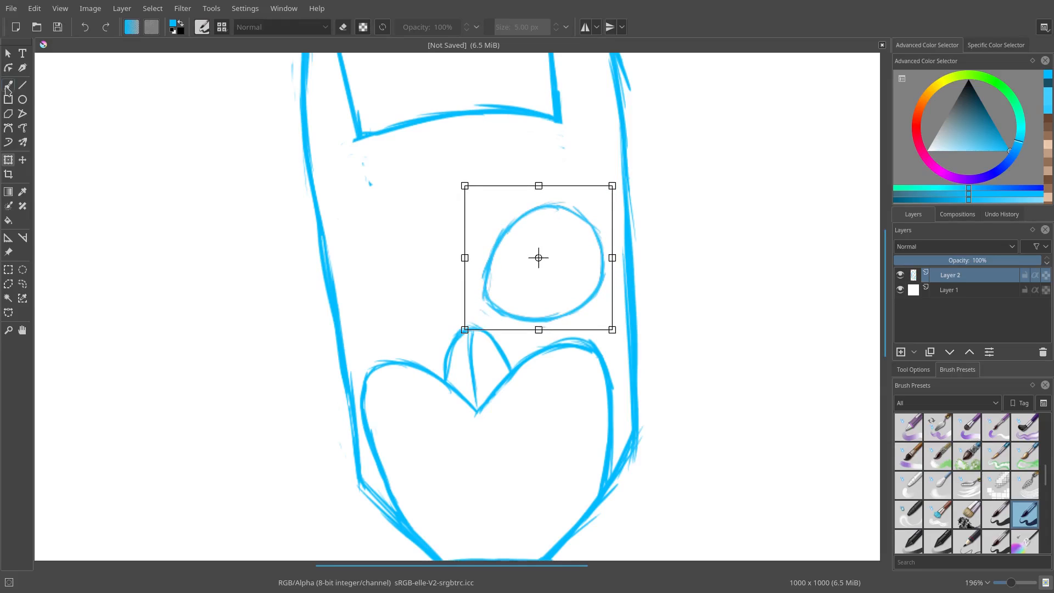
{"action": "left_click", "coordinate": [152, 8]}
{"action": "left_click", "coordinate": [175, 38]}
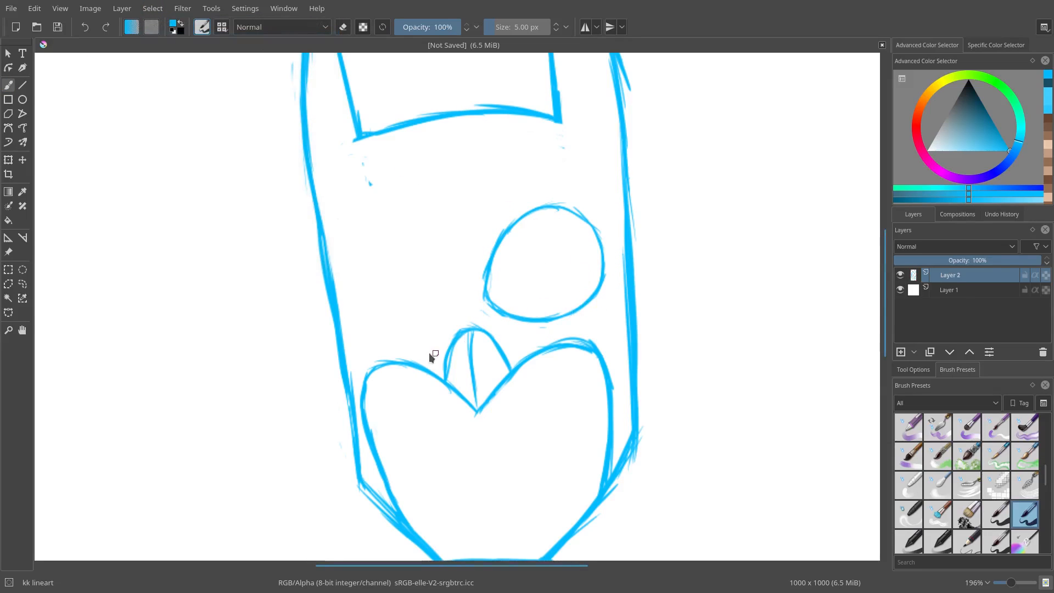
Step: Draw a narrow almond-shaped eye opening on the mask's other side
{"action": "key", "text": "e"}
{"action": "scroll", "coordinate": [537, 271], "scroll_direction": "down", "scroll_amount": 3}
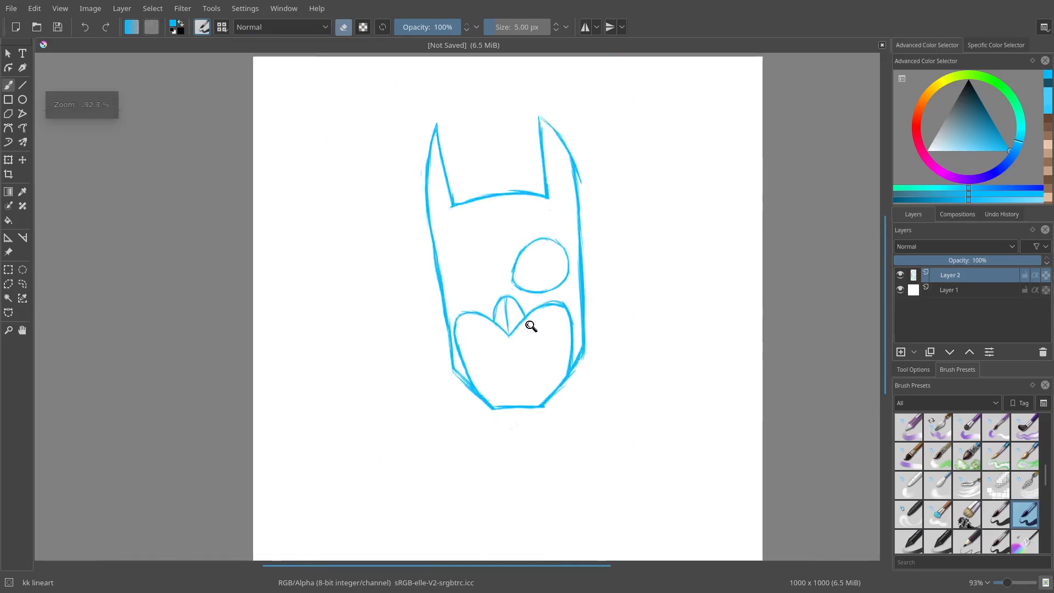
{"action": "scroll", "coordinate": [543, 266], "scroll_direction": "up", "scroll_amount": 7}
{"action": "scroll", "coordinate": [520, 238], "scroll_direction": "down", "scroll_amount": 3}
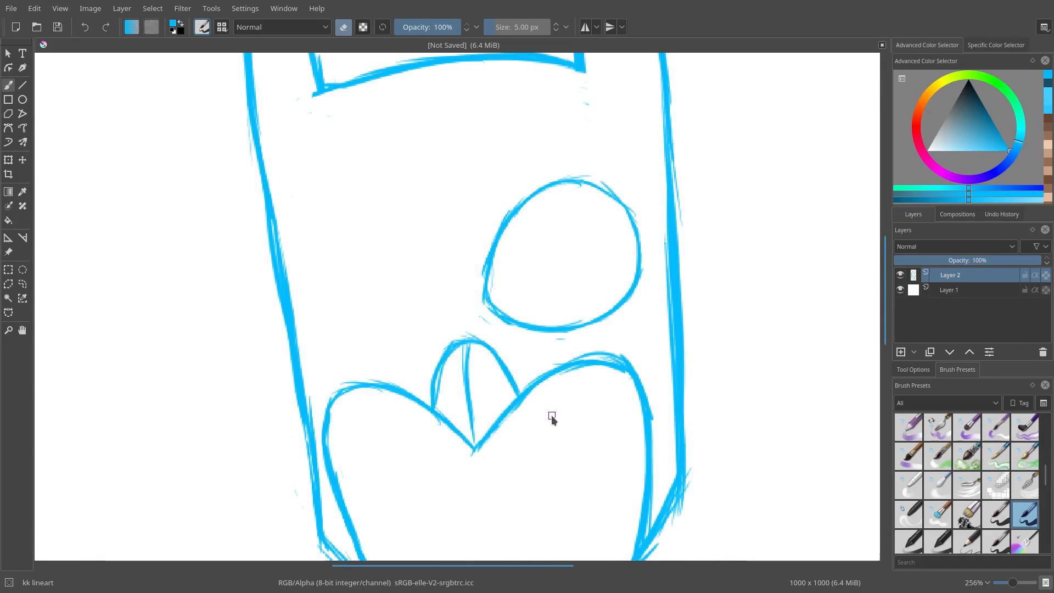
{"action": "key", "text": "e"}
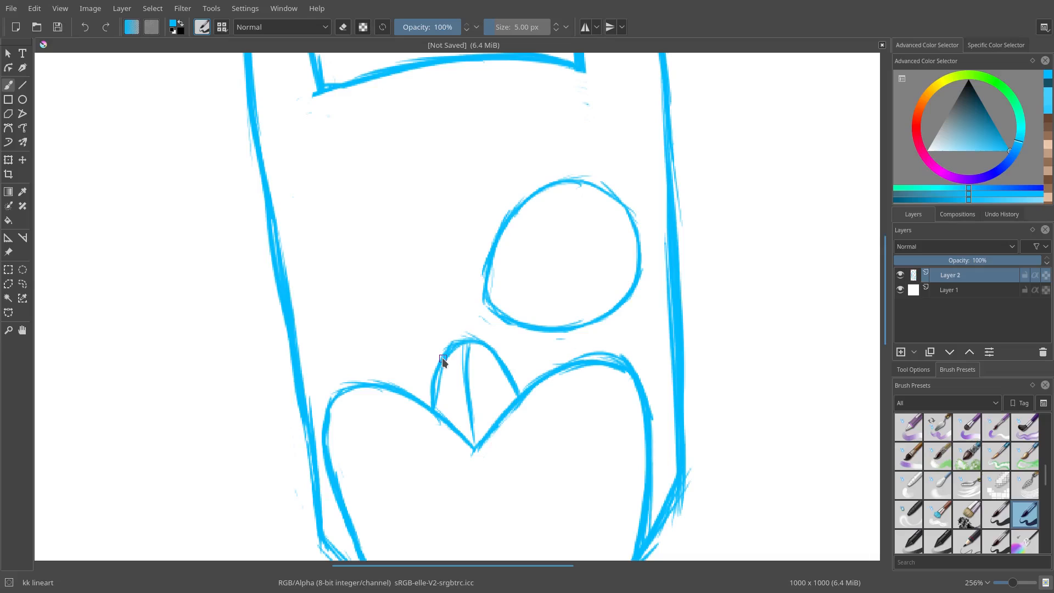
{"action": "key", "text": "m"}
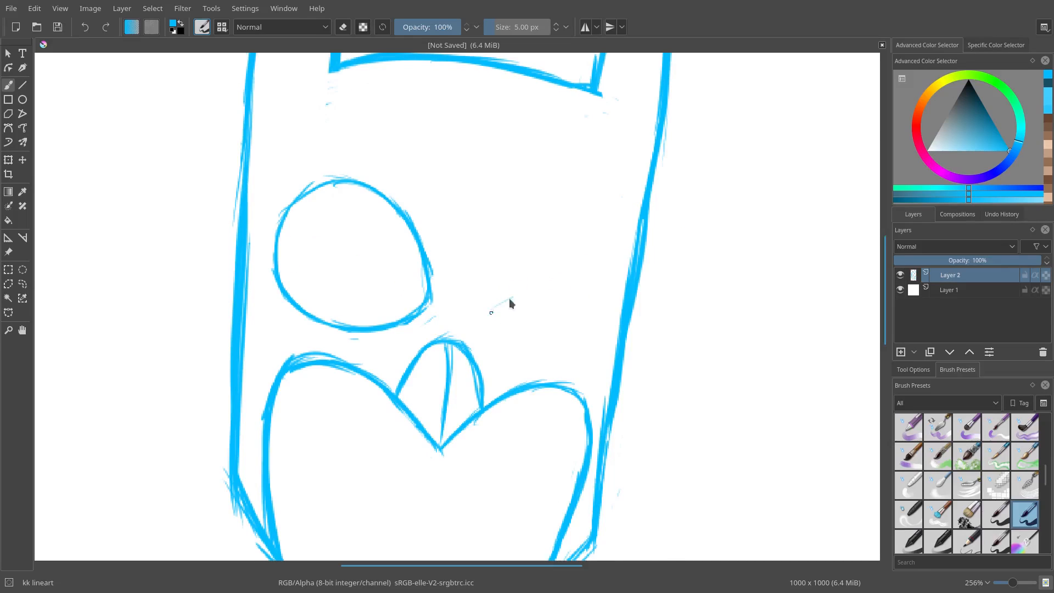
{"action": "mouse_move", "coordinate": [489, 313]}
{"action": "left_mouse_down"}
{"action": "mouse_move", "coordinate": [593, 274]}
{"action": "mouse_move", "coordinate": [583, 277]}
{"action": "mouse_move", "coordinate": [598, 277]}
{"action": "mouse_move", "coordinate": [609, 301]}
{"action": "mouse_move", "coordinate": [572, 274]}
{"action": "mouse_move", "coordinate": [512, 294]}
{"action": "mouse_move", "coordinate": [491, 317]}
{"action": "mouse_move", "coordinate": [505, 322]}
{"action": "mouse_move", "coordinate": [487, 317]}
{"action": "mouse_move", "coordinate": [603, 314]}
{"action": "left_mouse_up"}
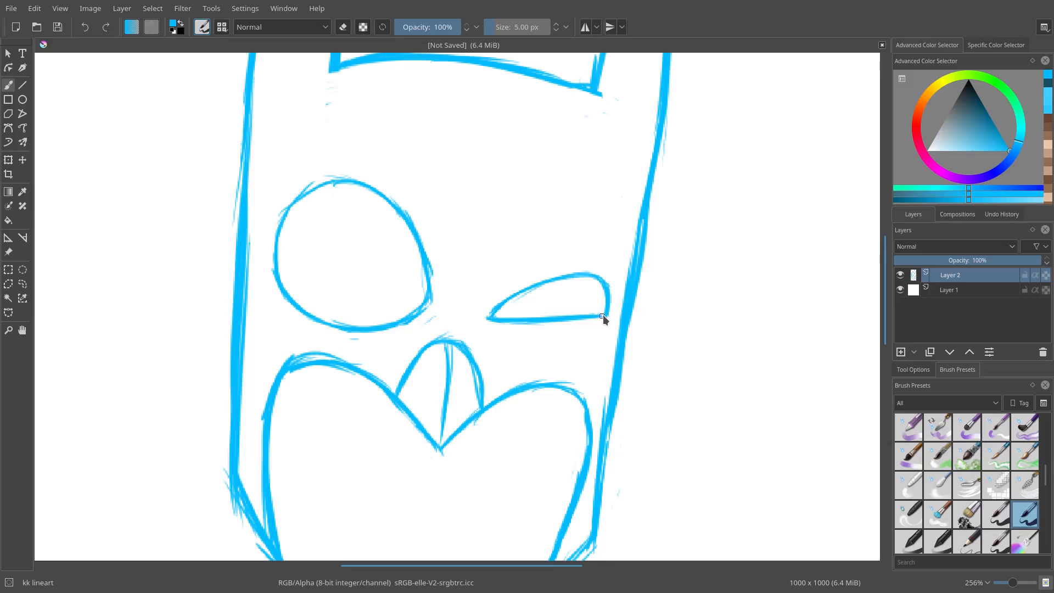
{"action": "scroll", "coordinate": [515, 332], "scroll_direction": "down", "scroll_amount": 5}
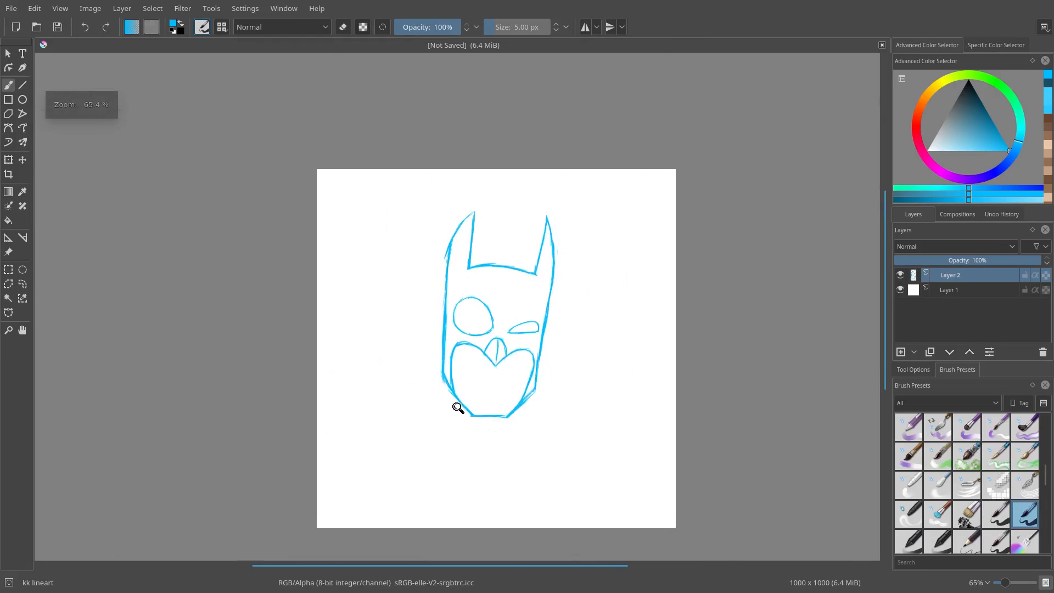
{"action": "scroll", "coordinate": [458, 404], "scroll_direction": "up", "scroll_amount": 8}
{"action": "mouse_move", "coordinate": [452, 314]}
{"action": "left_mouse_down"}
{"action": "mouse_move", "coordinate": [607, 368]}
{"action": "mouse_move", "coordinate": [703, 384]}
{"action": "mouse_move", "coordinate": [635, 400]}
{"action": "mouse_move", "coordinate": [754, 267]}
{"action": "left_mouse_up"}
{"action": "key", "text": "d"}
{"action": "left_click_drag", "start_coordinate": [633, 240], "coordinate": [575, 288]}
{"action": "key", "text": "e"}
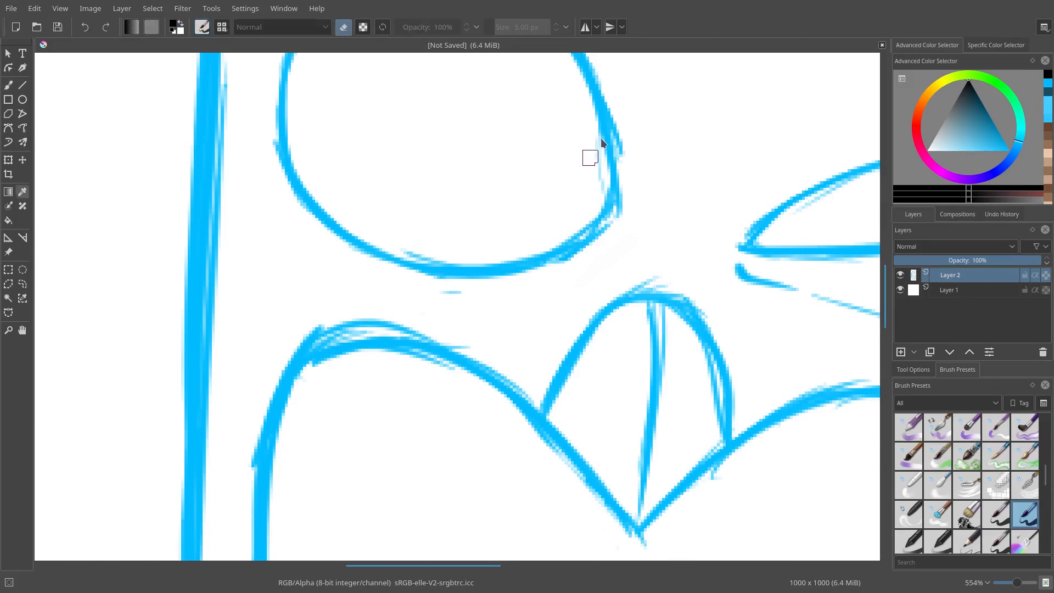
{"action": "left_click", "coordinate": [606, 118], "text": "ctrl"}
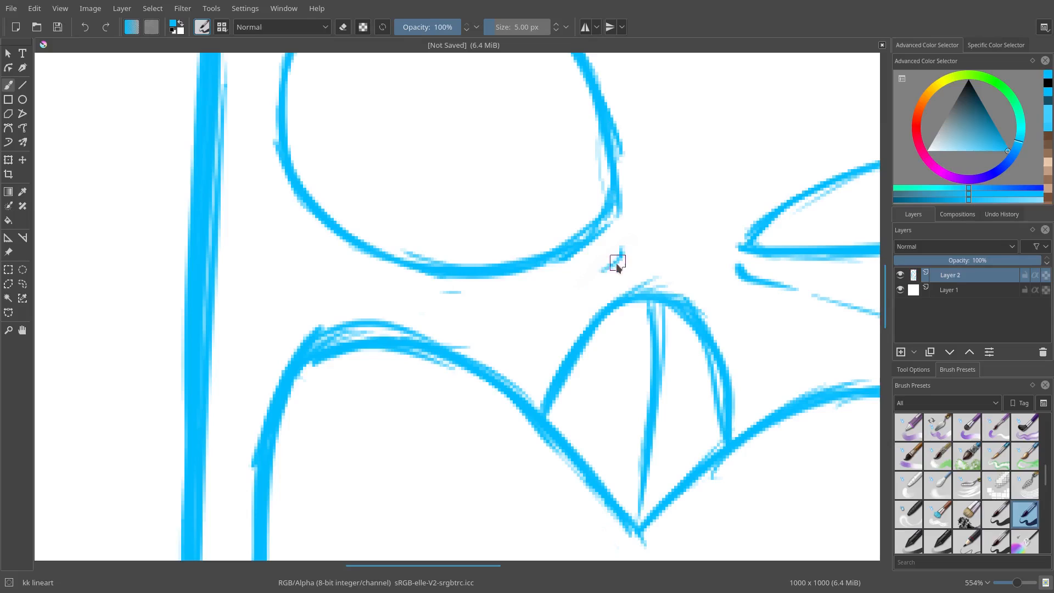
Step: Draw a diagonal line beneath the round eye slanting down toward the nose area
{"action": "left_click_drag", "start_coordinate": [622, 248], "coordinate": [475, 329]}
{"action": "key", "text": "e"}
{"action": "scroll", "coordinate": [454, 402], "scroll_direction": "down", "scroll_amount": 5}
{"action": "scroll", "coordinate": [456, 383], "scroll_direction": "up", "scroll_amount": 5}
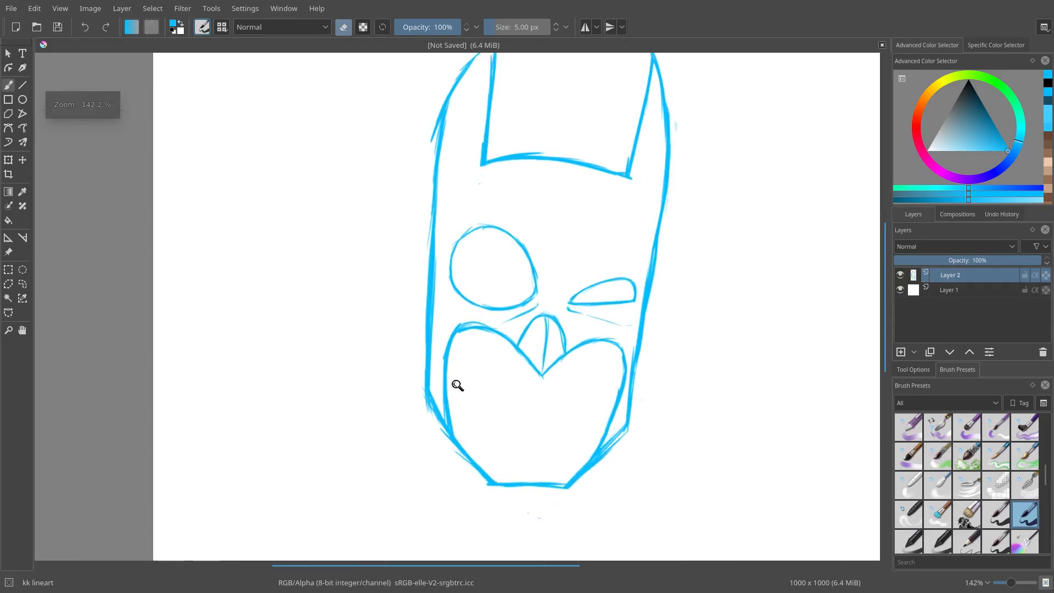
Step: Erase the arch above the heart-shaped opening and draw a thin nose line down toward its dip
{"action": "mouse_move", "coordinate": [626, 291]}
{"action": "left_mouse_down"}
{"action": "mouse_move", "coordinate": [633, 316]}
{"action": "mouse_move", "coordinate": [583, 325]}
{"action": "mouse_move", "coordinate": [579, 345]}
{"action": "mouse_move", "coordinate": [542, 372]}
{"action": "mouse_move", "coordinate": [550, 402]}
{"action": "mouse_move", "coordinate": [661, 289]}
{"action": "mouse_move", "coordinate": [659, 327]}
{"action": "mouse_move", "coordinate": [653, 300]}
{"action": "mouse_move", "coordinate": [674, 291]}
{"action": "mouse_move", "coordinate": [685, 359]}
{"action": "mouse_move", "coordinate": [708, 340]}
{"action": "mouse_move", "coordinate": [689, 433]}
{"action": "mouse_move", "coordinate": [716, 409]}
{"action": "left_mouse_up"}
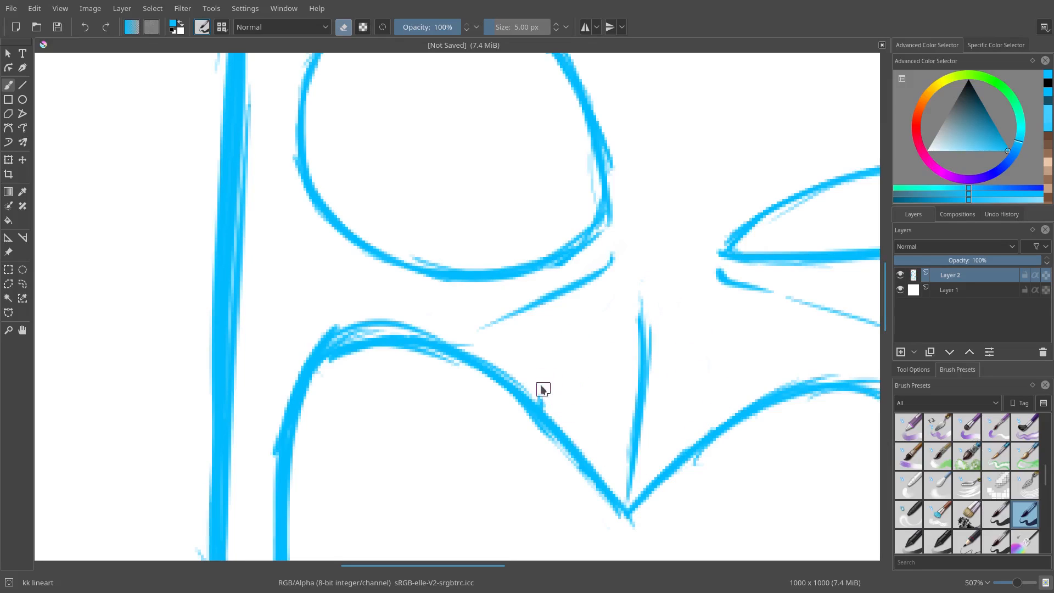
{"action": "mouse_move", "coordinate": [637, 420]}
{"action": "left_mouse_down"}
{"action": "mouse_move", "coordinate": [649, 314]}
{"action": "mouse_move", "coordinate": [628, 496]}
{"action": "left_mouse_up"}
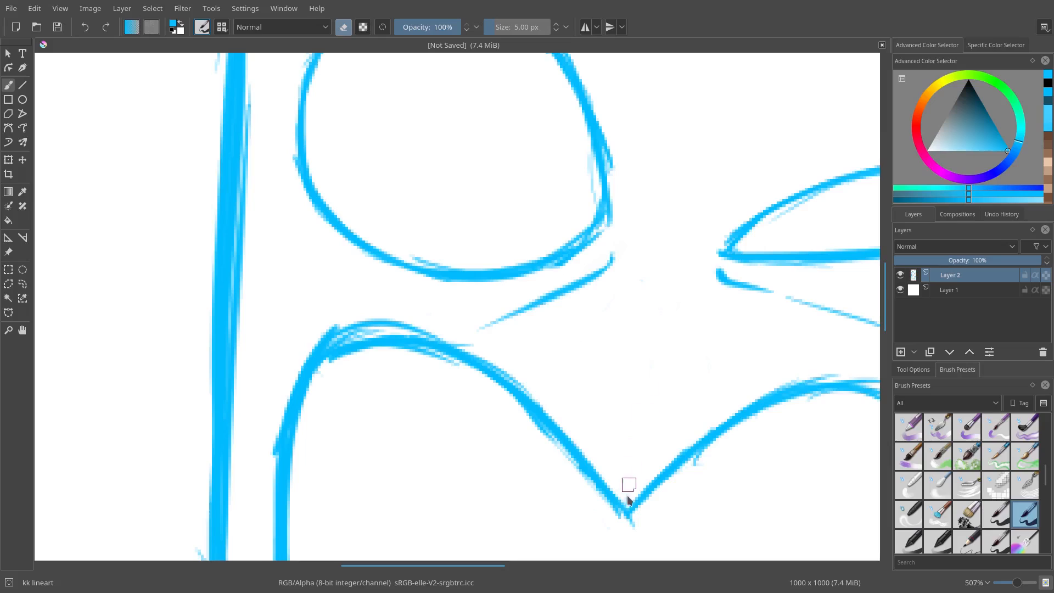
{"action": "mouse_move", "coordinate": [613, 283]}
{"action": "left_mouse_down"}
{"action": "mouse_move", "coordinate": [553, 135]}
{"action": "mouse_move", "coordinate": [552, 240]}
{"action": "left_mouse_up"}
{"action": "key", "text": "e"}
{"action": "mouse_move", "coordinate": [575, 205]}
{"action": "left_mouse_down"}
{"action": "mouse_move", "coordinate": [553, 236]}
{"action": "mouse_move", "coordinate": [565, 261]}
{"action": "mouse_move", "coordinate": [529, 417]}
{"action": "left_mouse_up"}
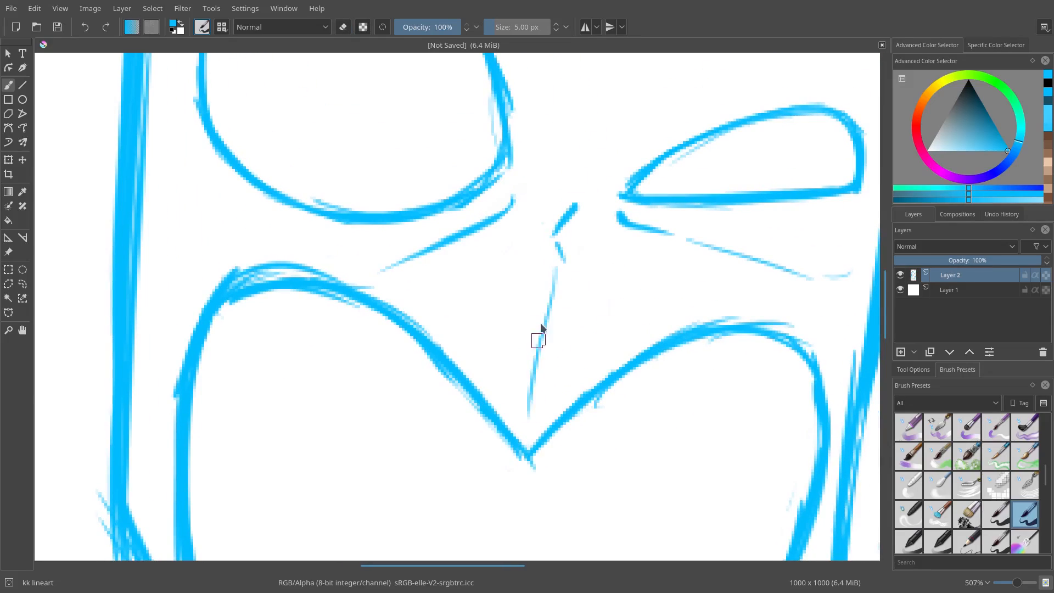
Step: Extend the nose line down toward the dip of the heart-shaped opening
{"action": "mouse_move", "coordinate": [548, 315]}
{"action": "left_mouse_down"}
{"action": "mouse_move", "coordinate": [531, 384]}
{"action": "mouse_move", "coordinate": [554, 275]}
{"action": "mouse_move", "coordinate": [566, 291]}
{"action": "mouse_move", "coordinate": [553, 280]}
{"action": "mouse_move", "coordinate": [542, 323]}
{"action": "mouse_move", "coordinate": [566, 278]}
{"action": "mouse_move", "coordinate": [563, 259]}
{"action": "mouse_move", "coordinate": [545, 335]}
{"action": "left_mouse_up"}
{"action": "key", "text": "e"}
Step: Erase part of the diagonal line beneath the round eye
{"action": "key", "text": "e"}
{"action": "left_click_drag", "start_coordinate": [573, 267], "coordinate": [535, 439]}
{"action": "scroll", "coordinate": [576, 267], "scroll_direction": "up", "scroll_amount": 10}
{"action": "key", "text": "e"}
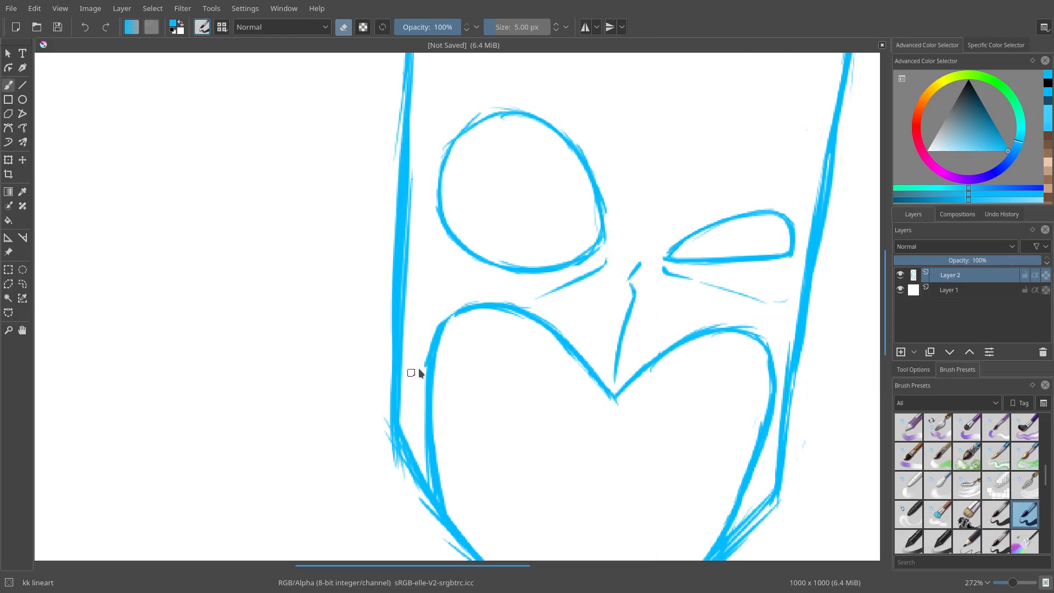
{"action": "key", "text": "e"}
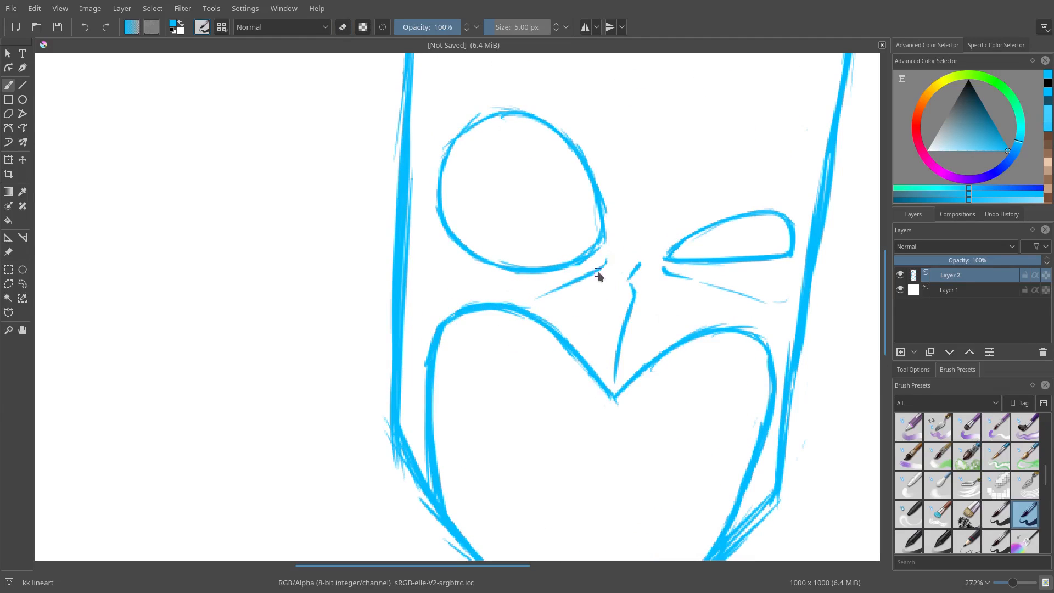
{"action": "key", "text": "e"}
{"action": "mouse_move", "coordinate": [607, 258]}
{"action": "left_mouse_down"}
{"action": "mouse_move", "coordinate": [545, 294]}
{"action": "mouse_move", "coordinate": [609, 269]}
{"action": "mouse_move", "coordinate": [552, 295]}
{"action": "left_mouse_up"}
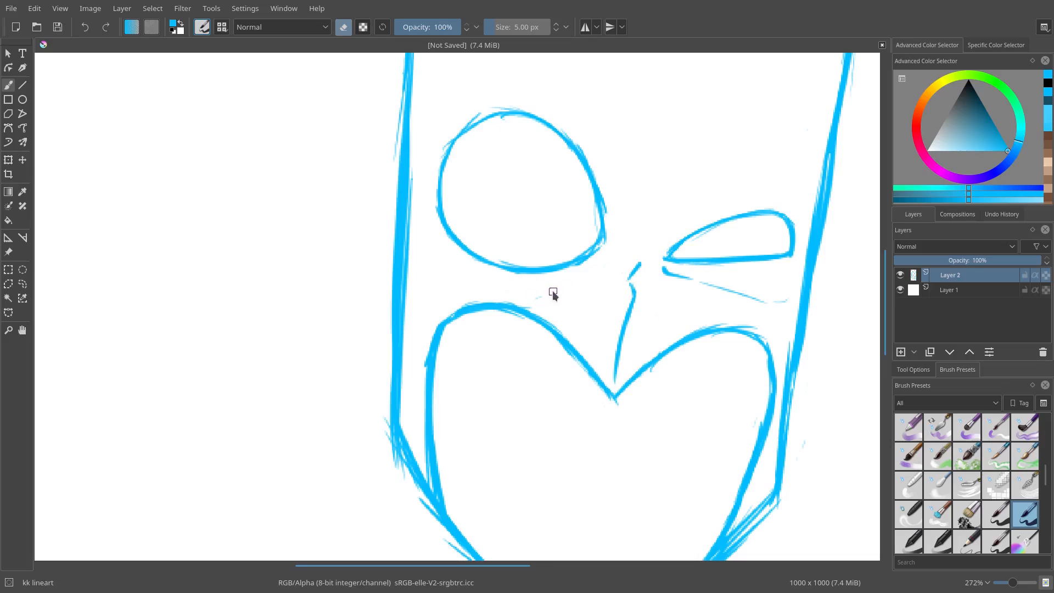
{"action": "scroll", "coordinate": [618, 271], "scroll_direction": "down", "scroll_amount": 4}
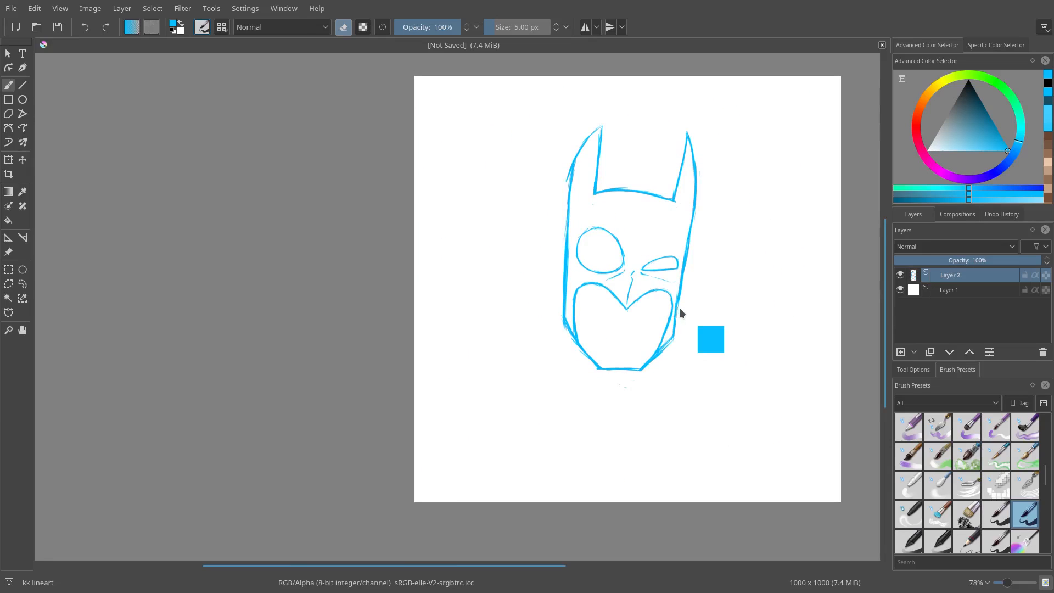
{"action": "scroll", "coordinate": [626, 302], "scroll_direction": "up", "scroll_amount": 4}
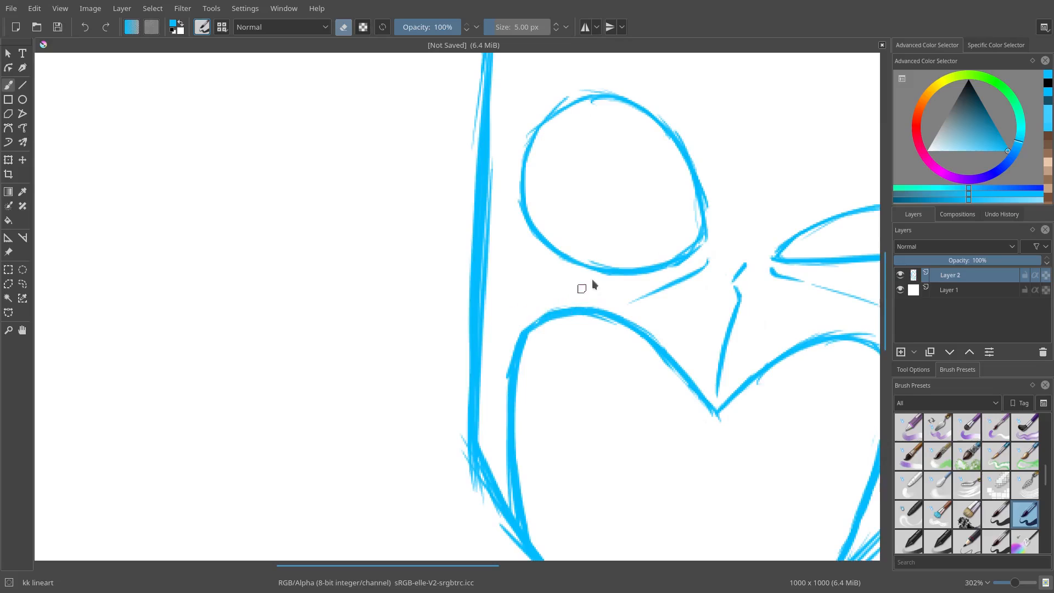
{"action": "key", "text": "e"}
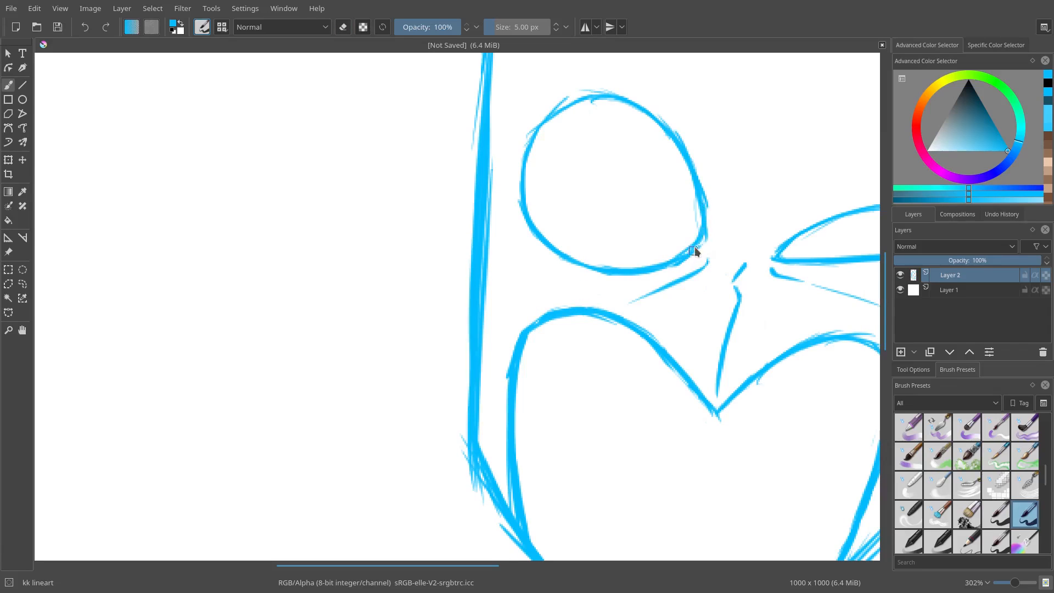
{"action": "key", "text": "e"}
{"action": "left_click_drag", "start_coordinate": [696, 223], "coordinate": [690, 205]}
{"action": "key", "text": "e"}
{"action": "mouse_move", "coordinate": [613, 96]}
{"action": "left_mouse_down"}
{"action": "mouse_move", "coordinate": [590, 100]}
{"action": "mouse_move", "coordinate": [531, 139]}
{"action": "left_mouse_up"}
{"action": "mouse_move", "coordinate": [599, 215]}
{"action": "left_mouse_down"}
{"action": "mouse_move", "coordinate": [417, 195]}
{"action": "mouse_move", "coordinate": [460, 215]}
{"action": "left_mouse_up"}
{"action": "mouse_move", "coordinate": [460, 215]}
{"action": "left_mouse_down"}
{"action": "mouse_move", "coordinate": [516, 275]}
{"action": "mouse_move", "coordinate": [576, 275]}
{"action": "left_mouse_up"}
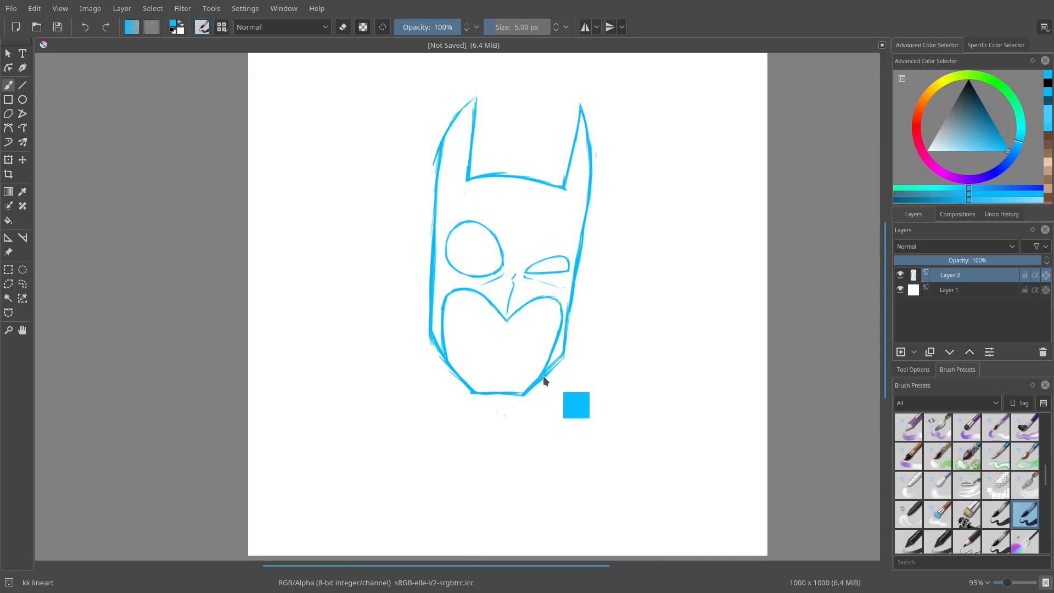
{"action": "mouse_move", "coordinate": [536, 239]}
{"action": "left_mouse_down"}
{"action": "mouse_move", "coordinate": [512, 348]}
{"action": "mouse_move", "coordinate": [541, 295]}
{"action": "mouse_move", "coordinate": [497, 314]}
{"action": "left_mouse_up"}
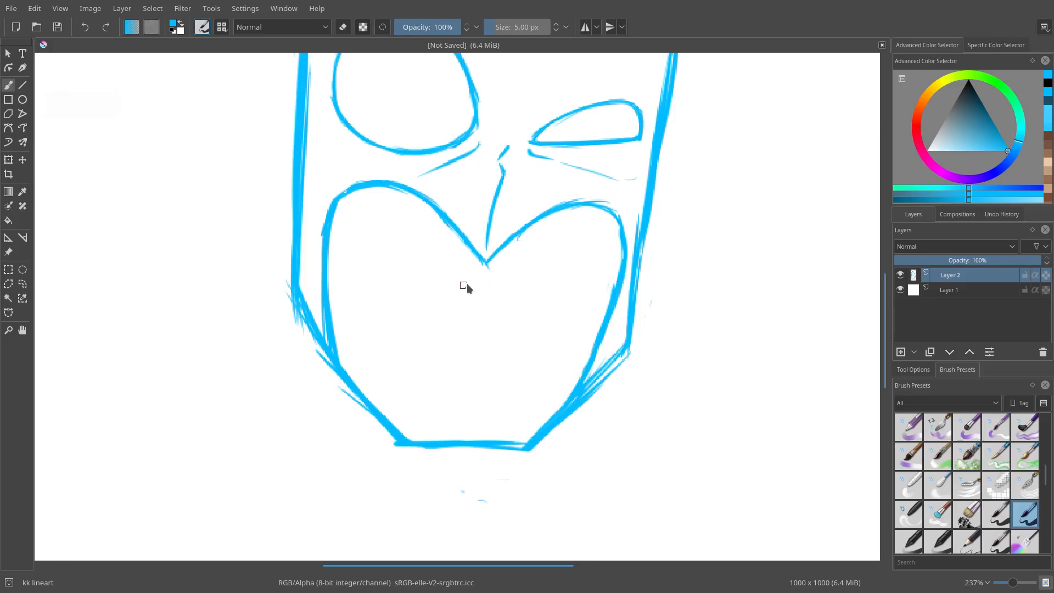
{"action": "left_click_drag", "start_coordinate": [413, 284], "coordinate": [567, 299]}
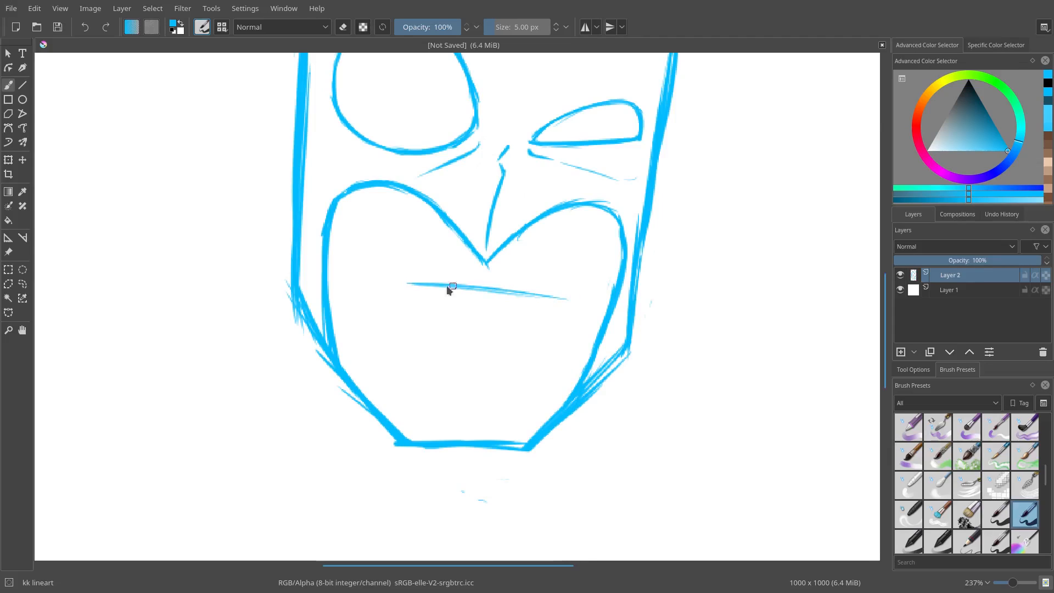
{"action": "key", "text": "e"}
{"action": "left_click_drag", "start_coordinate": [408, 283], "coordinate": [563, 300]}
{"action": "key", "text": "e"}
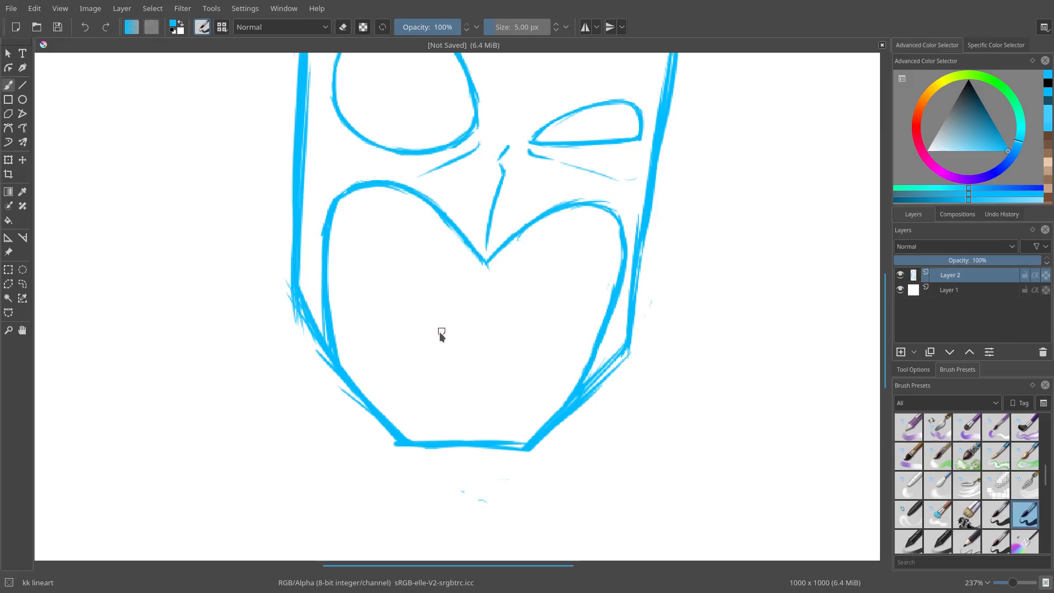
Step: Draw an inverted V shape inside the heart-shaped opening, just below the nose's dip
{"action": "mouse_move", "coordinate": [438, 331]}
{"action": "left_mouse_down"}
{"action": "mouse_move", "coordinate": [486, 278]}
{"action": "mouse_move", "coordinate": [471, 340]}
{"action": "left_mouse_up"}
{"action": "key", "text": "e"}
{"action": "left_click_drag", "start_coordinate": [490, 299], "coordinate": [471, 336]}
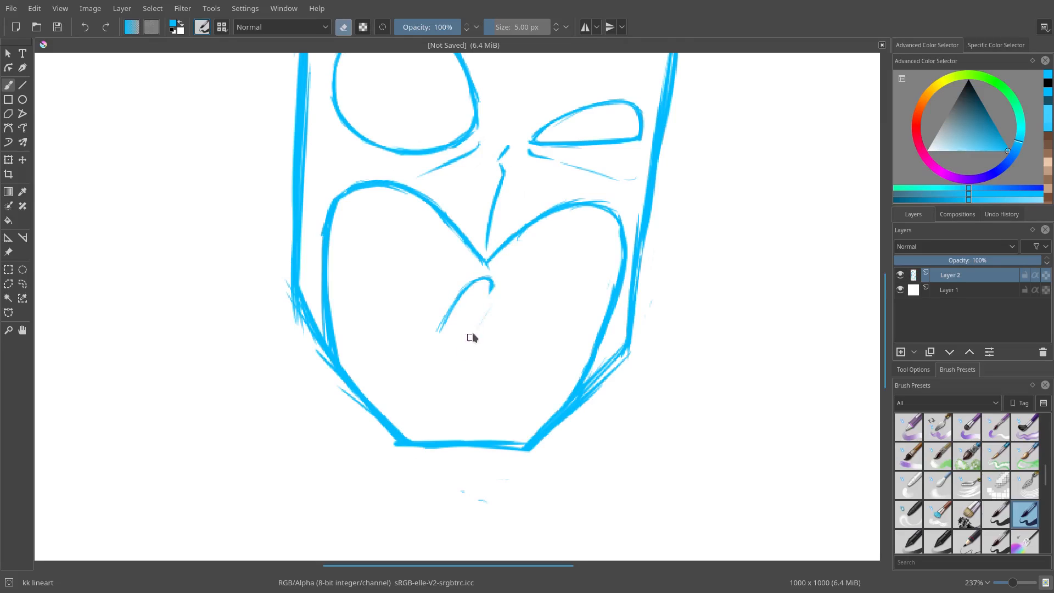
{"action": "key", "text": "e"}
{"action": "left_click_drag", "start_coordinate": [490, 281], "coordinate": [501, 336]}
{"action": "key", "text": "e"}
{"action": "key", "text": "e"}
{"action": "key", "text": "e"}
{"action": "left_click_drag", "start_coordinate": [452, 304], "coordinate": [441, 337]}
{"action": "key", "text": "e"}
{"action": "key", "text": "e"}
{"action": "left_click_drag", "start_coordinate": [494, 311], "coordinate": [499, 337]}
Step: Add two short chin lines beneath the inverted V and clean up the hooks at its ends with the eraser
{"action": "key", "text": "e"}
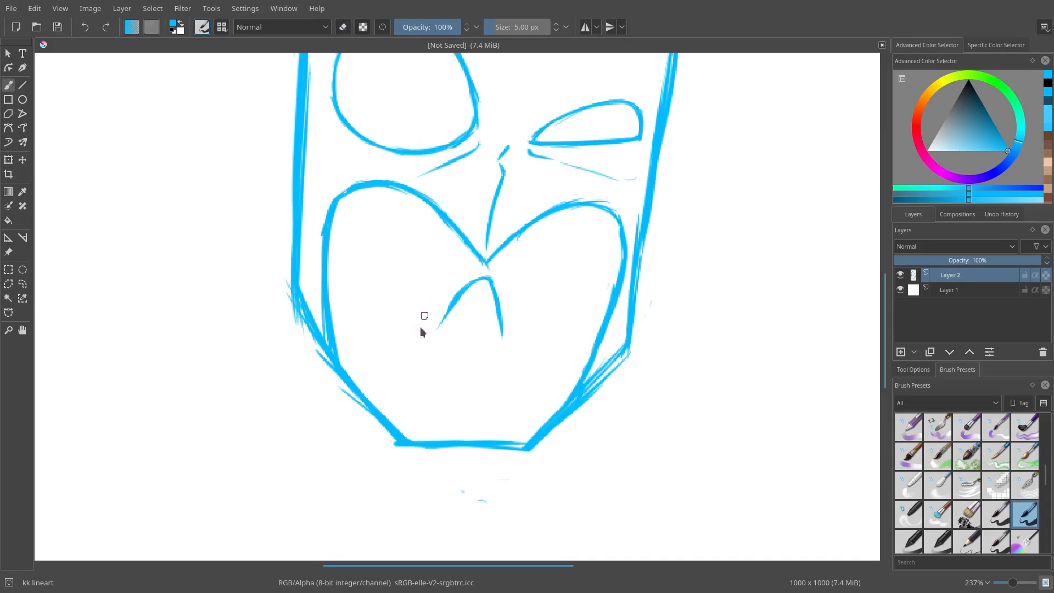
{"action": "scroll", "coordinate": [461, 329], "scroll_direction": "down", "scroll_amount": 5}
{"action": "key", "text": "e"}
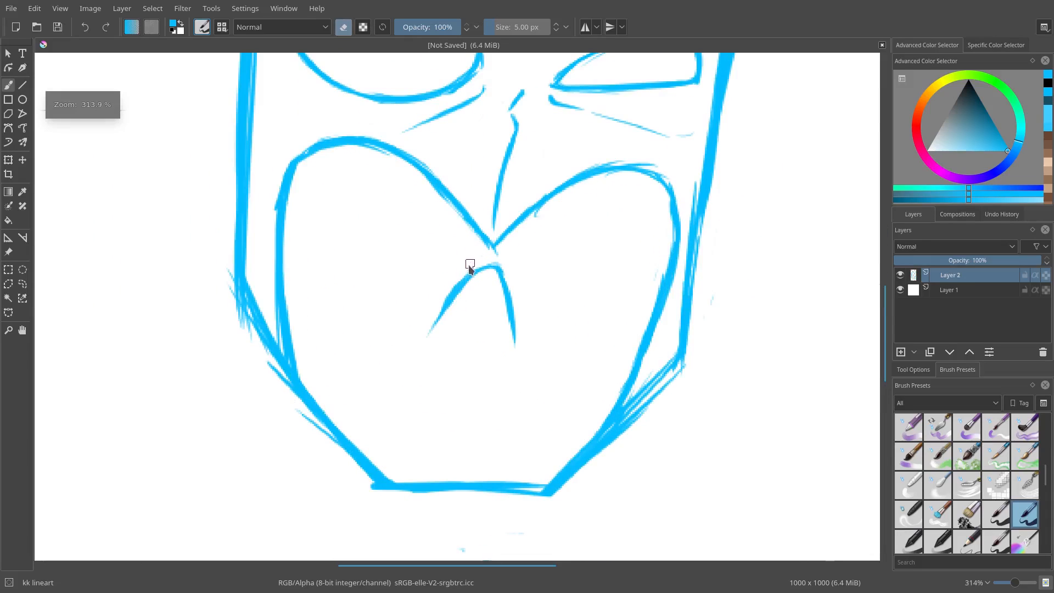
{"action": "key", "text": "e"}
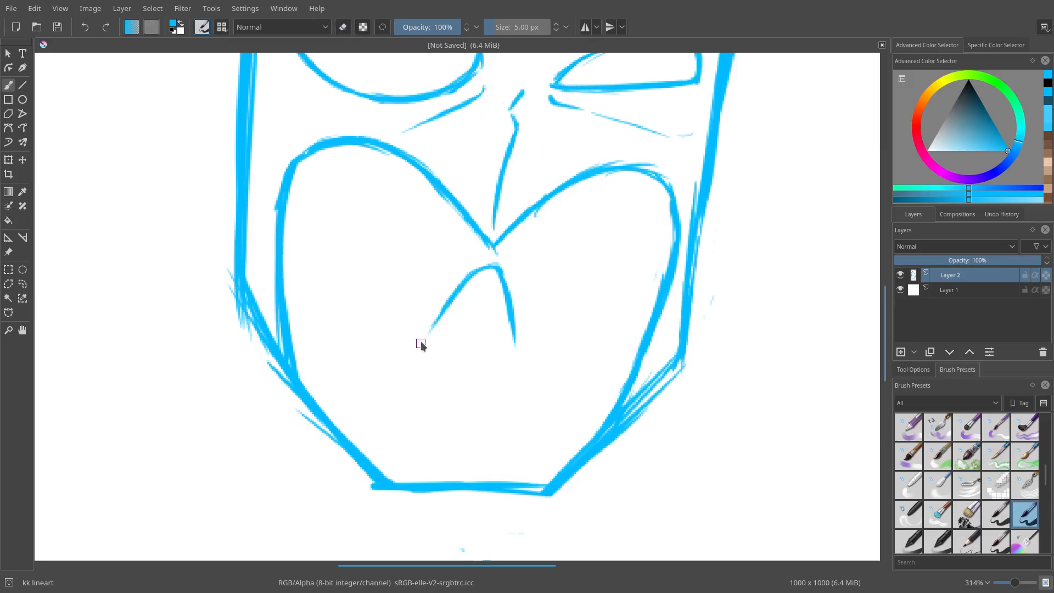
{"action": "left_click_drag", "start_coordinate": [426, 333], "coordinate": [418, 337]}
{"action": "left_click_drag", "start_coordinate": [515, 343], "coordinate": [526, 350]}
{"action": "left_click_drag", "start_coordinate": [461, 371], "coordinate": [417, 427]}
{"action": "left_click_drag", "start_coordinate": [493, 376], "coordinate": [505, 412]}
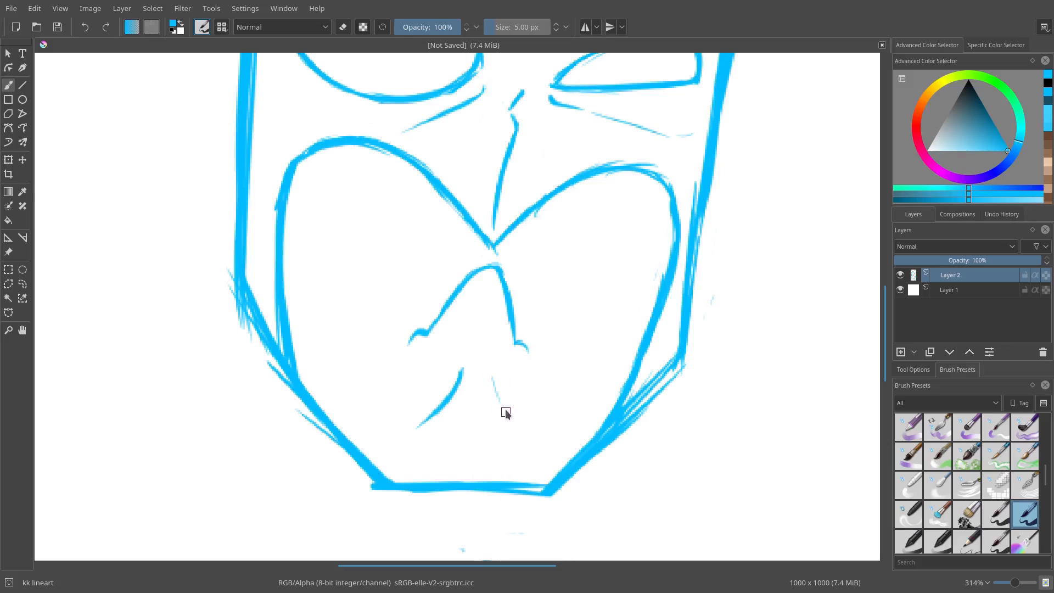
{"action": "mouse_move", "coordinate": [530, 364]}
{"action": "left_mouse_down"}
{"action": "mouse_move", "coordinate": [531, 434]}
{"action": "mouse_move", "coordinate": [535, 314]}
{"action": "mouse_move", "coordinate": [557, 280]}
{"action": "mouse_move", "coordinate": [531, 368]}
{"action": "mouse_move", "coordinate": [564, 294]}
{"action": "left_mouse_up"}
{"action": "left_click_drag", "start_coordinate": [449, 372], "coordinate": [456, 320]}
{"action": "key", "text": "e"}
{"action": "left_click_drag", "start_coordinate": [431, 374], "coordinate": [449, 349]}
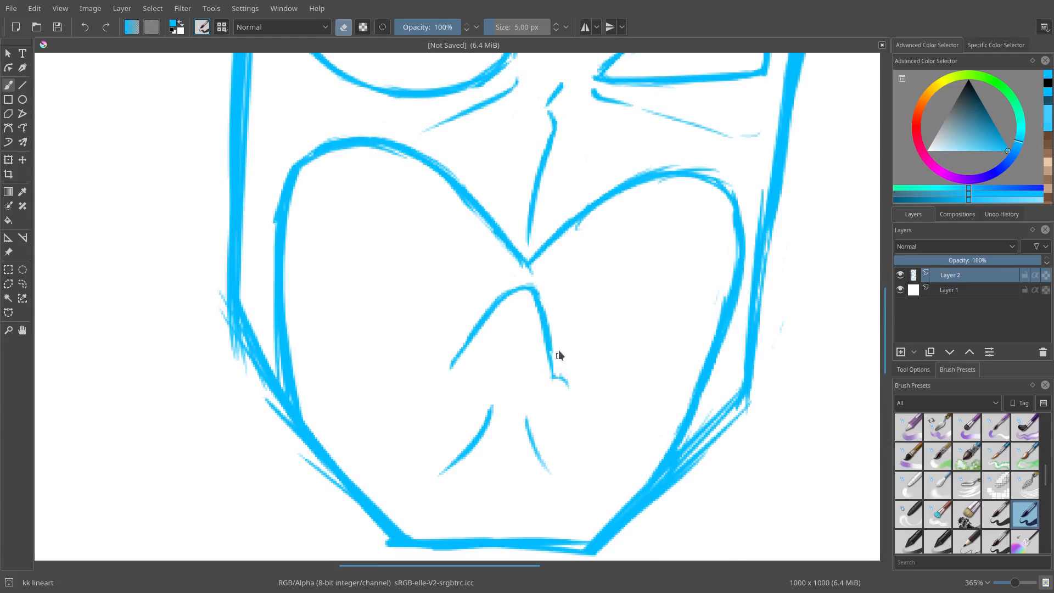
{"action": "left_click_drag", "start_coordinate": [558, 364], "coordinate": [564, 377]}
{"action": "key", "text": "e"}
Step: Redraw the outer edge of the right ear down along the mask's side
{"action": "left_click_drag", "start_coordinate": [562, 311], "coordinate": [558, 340]}
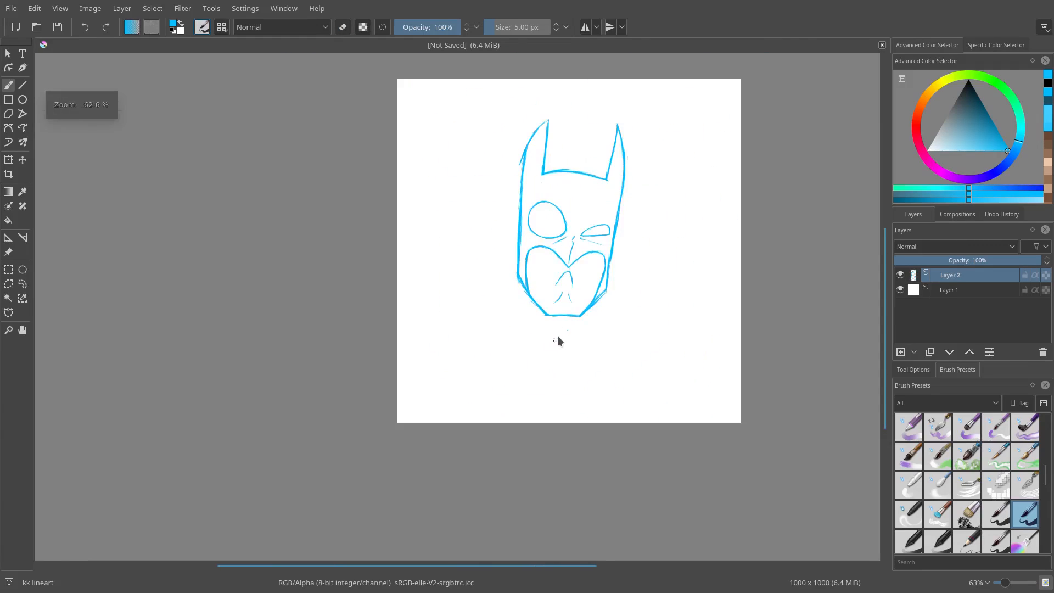
{"action": "left_click_drag", "start_coordinate": [577, 274], "coordinate": [583, 254]}
{"action": "mouse_move", "coordinate": [545, 301]}
{"action": "left_mouse_down"}
{"action": "mouse_move", "coordinate": [560, 274]}
{"action": "mouse_move", "coordinate": [544, 290]}
{"action": "mouse_move", "coordinate": [535, 416]}
{"action": "mouse_move", "coordinate": [510, 429]}
{"action": "left_mouse_up"}
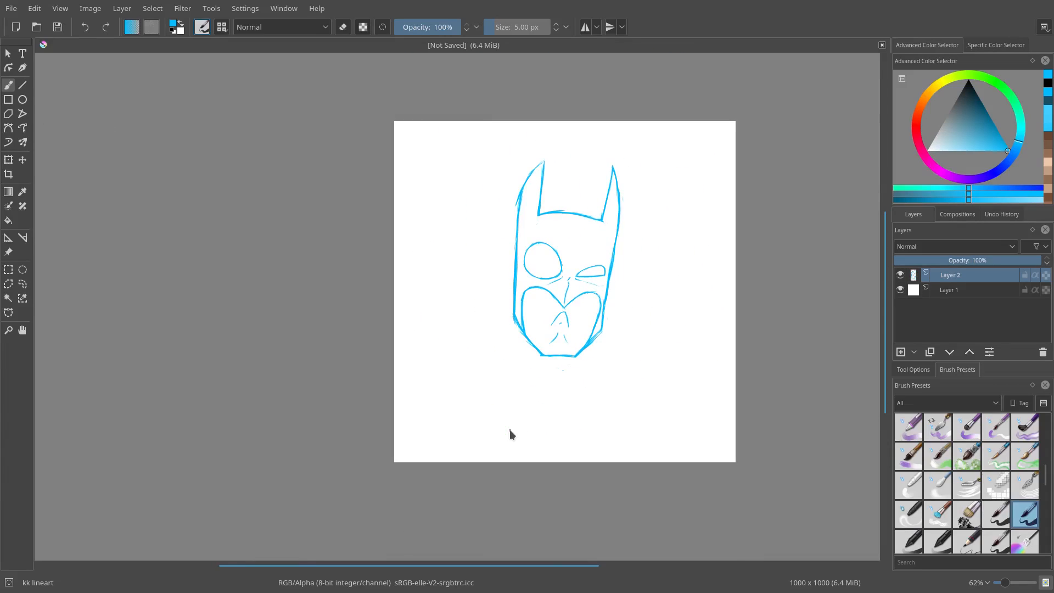
{"action": "left_click_drag", "start_coordinate": [600, 230], "coordinate": [680, 158]}
{"action": "key", "text": "e"}
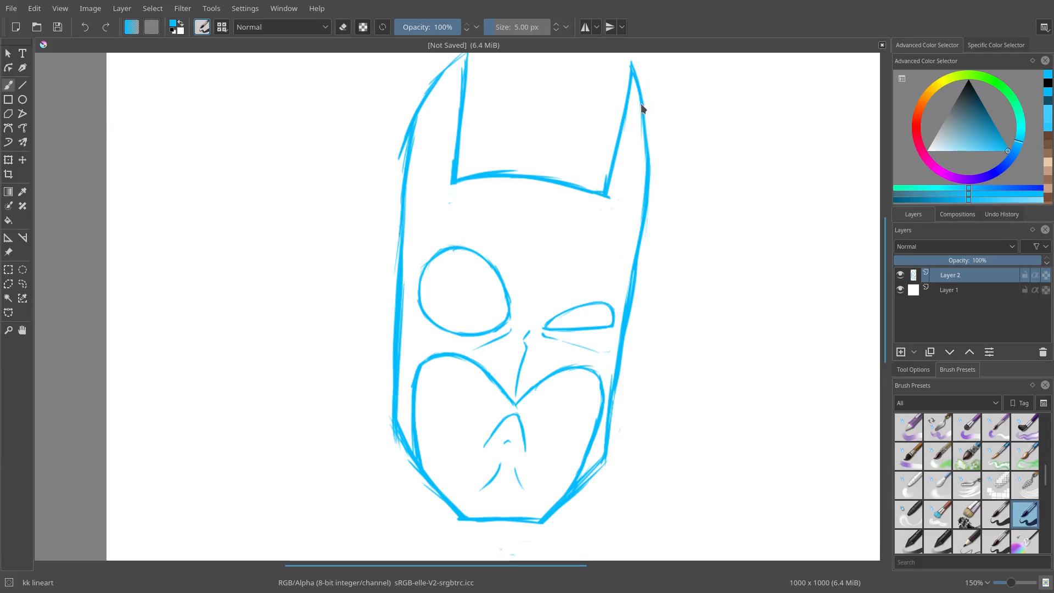
{"action": "left_click_drag", "start_coordinate": [642, 144], "coordinate": [645, 180]}
{"action": "key", "text": "e"}
{"action": "key", "text": "e"}
{"action": "left_click_drag", "start_coordinate": [644, 124], "coordinate": [652, 176]}
{"action": "key", "text": "e"}
{"action": "left_click_drag", "start_coordinate": [641, 103], "coordinate": [648, 194]}
{"action": "left_click_drag", "start_coordinate": [643, 110], "coordinate": [647, 212]}
Step: Redraw the left side of the mask below the left ear
{"action": "key", "text": "e"}
{"action": "left_click_drag", "start_coordinate": [650, 151], "coordinate": [648, 228]}
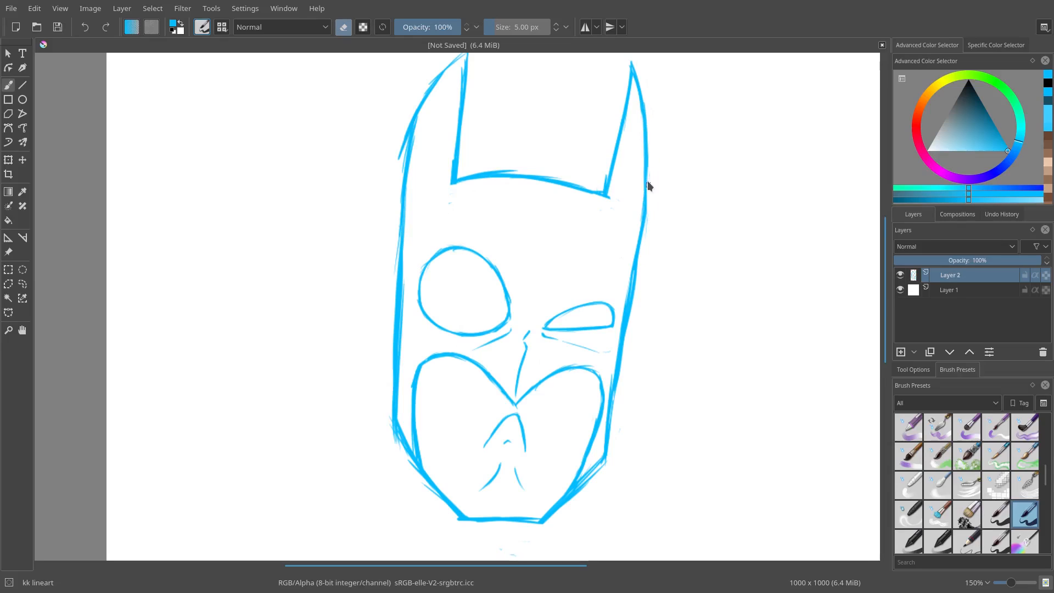
{"action": "key", "text": "e"}
{"action": "key", "text": "e"}
{"action": "left_click_drag", "start_coordinate": [411, 114], "coordinate": [401, 265]}
{"action": "left_click_drag", "start_coordinate": [391, 214], "coordinate": [393, 266]}
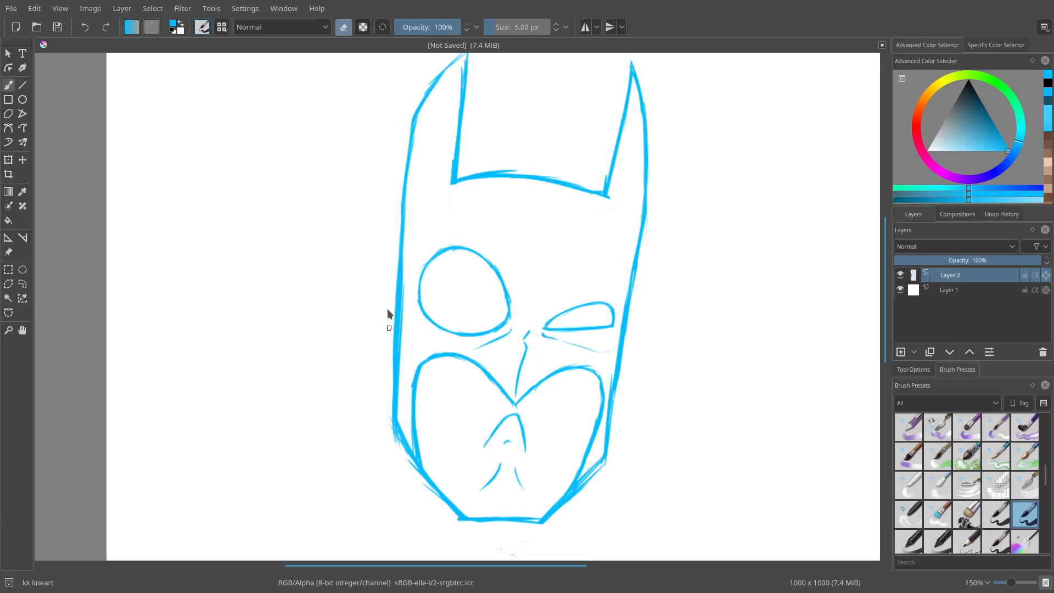
{"action": "key", "text": "e"}
{"action": "key", "text": "e"}
Step: Draw a brow line above each eye, both slanting down toward the nose
{"action": "scroll", "coordinate": [412, 384], "scroll_direction": "down", "scroll_amount": 3}
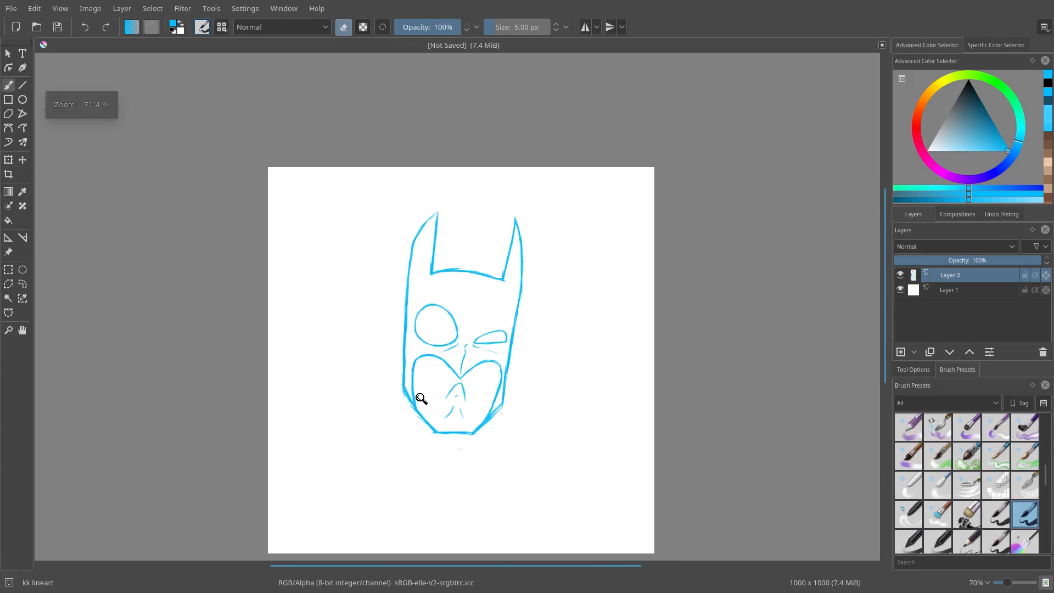
{"action": "scroll", "coordinate": [501, 318], "scroll_direction": "up", "scroll_amount": 5}
{"action": "scroll", "coordinate": [519, 244], "scroll_direction": "up", "scroll_amount": 2}
{"action": "key", "text": "e"}
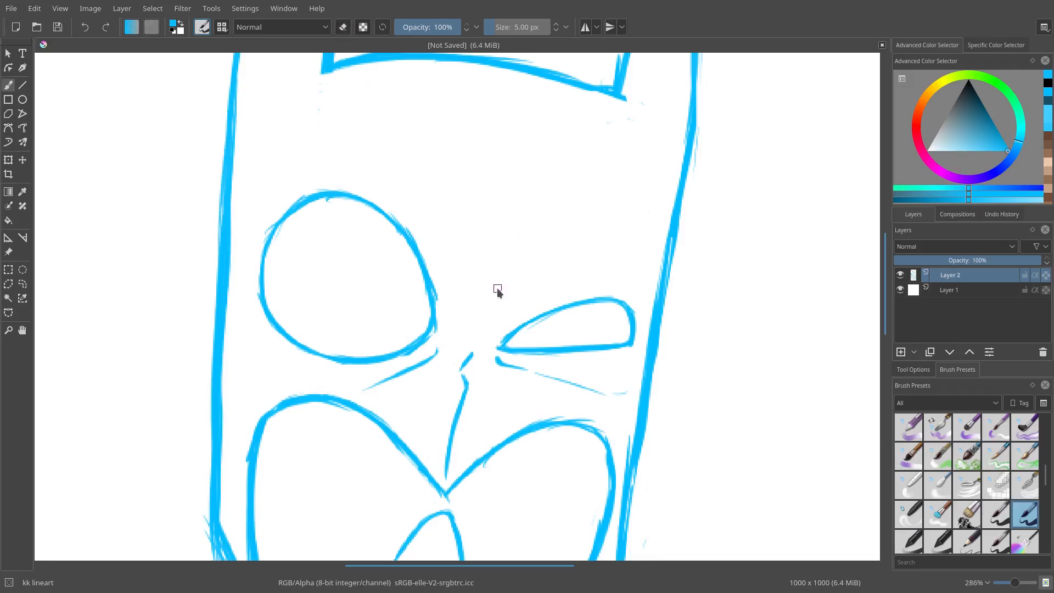
{"action": "mouse_move", "coordinate": [514, 260]}
{"action": "left_mouse_down"}
{"action": "mouse_move", "coordinate": [499, 283]}
{"action": "mouse_move", "coordinate": [672, 169]}
{"action": "left_mouse_up"}
{"action": "key", "text": "ctrl+z"}
{"action": "mouse_move", "coordinate": [500, 270]}
{"action": "left_mouse_down"}
{"action": "mouse_move", "coordinate": [579, 217]}
{"action": "mouse_move", "coordinate": [621, 205]}
{"action": "mouse_move", "coordinate": [599, 209]}
{"action": "mouse_move", "coordinate": [626, 195]}
{"action": "left_mouse_up"}
{"action": "mouse_move", "coordinate": [447, 198]}
{"action": "left_mouse_down"}
{"action": "mouse_move", "coordinate": [461, 223]}
{"action": "mouse_move", "coordinate": [469, 219]}
{"action": "mouse_move", "coordinate": [401, 165]}
{"action": "left_mouse_up"}
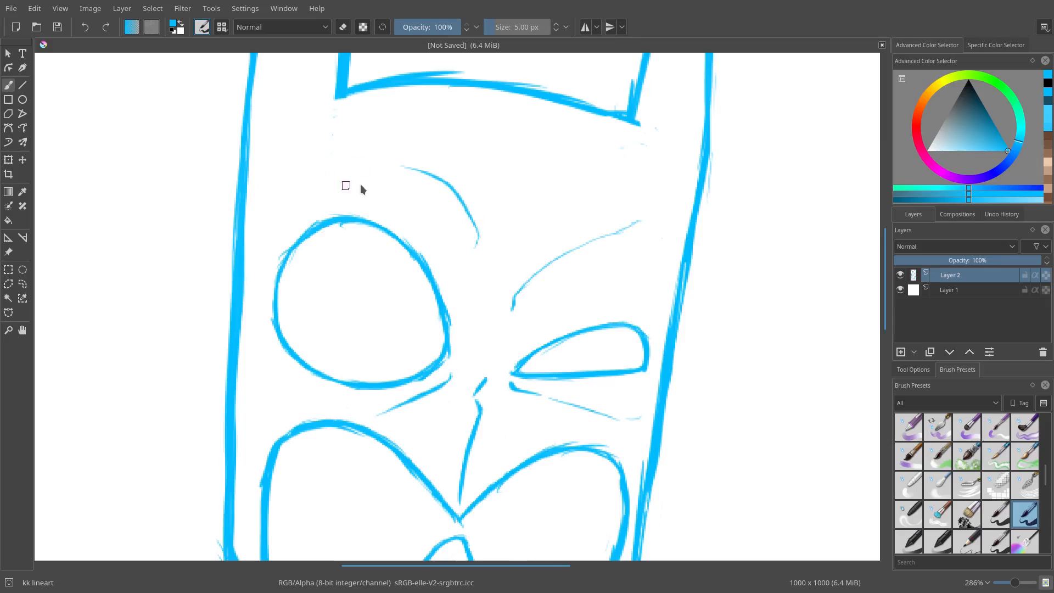
{"action": "left_click_drag", "start_coordinate": [337, 143], "coordinate": [322, 150]}
{"action": "mouse_move", "coordinate": [523, 213]}
{"action": "left_mouse_down"}
{"action": "mouse_move", "coordinate": [515, 274]}
{"action": "mouse_move", "coordinate": [568, 120]}
{"action": "mouse_move", "coordinate": [517, 164]}
{"action": "mouse_move", "coordinate": [517, 144]}
{"action": "mouse_move", "coordinate": [561, 201]}
{"action": "left_mouse_up"}
{"action": "key", "text": "ctrl+z"}
{"action": "mouse_move", "coordinate": [509, 231]}
{"action": "left_mouse_down"}
{"action": "mouse_move", "coordinate": [536, 203]}
{"action": "mouse_move", "coordinate": [653, 162]}
{"action": "left_mouse_up"}
{"action": "key", "text": "ctrl+z"}
{"action": "left_click_drag", "start_coordinate": [513, 228], "coordinate": [541, 190]}
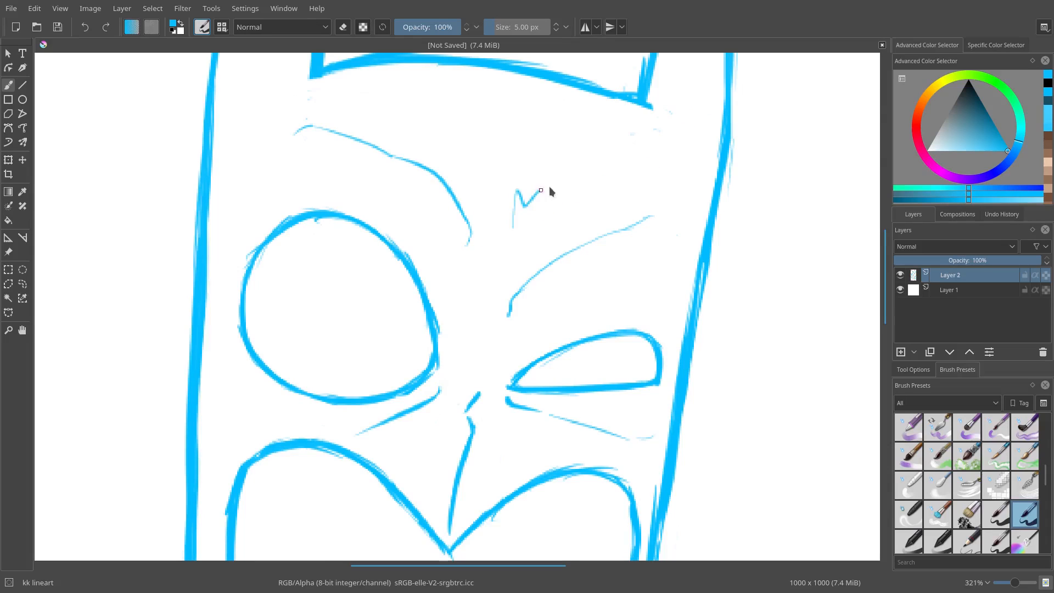
{"action": "mouse_move", "coordinate": [600, 213]}
{"action": "left_mouse_down"}
{"action": "mouse_move", "coordinate": [587, 296]}
{"action": "mouse_move", "coordinate": [604, 182]}
{"action": "left_mouse_up"}
{"action": "key", "text": "ctrl+z"}
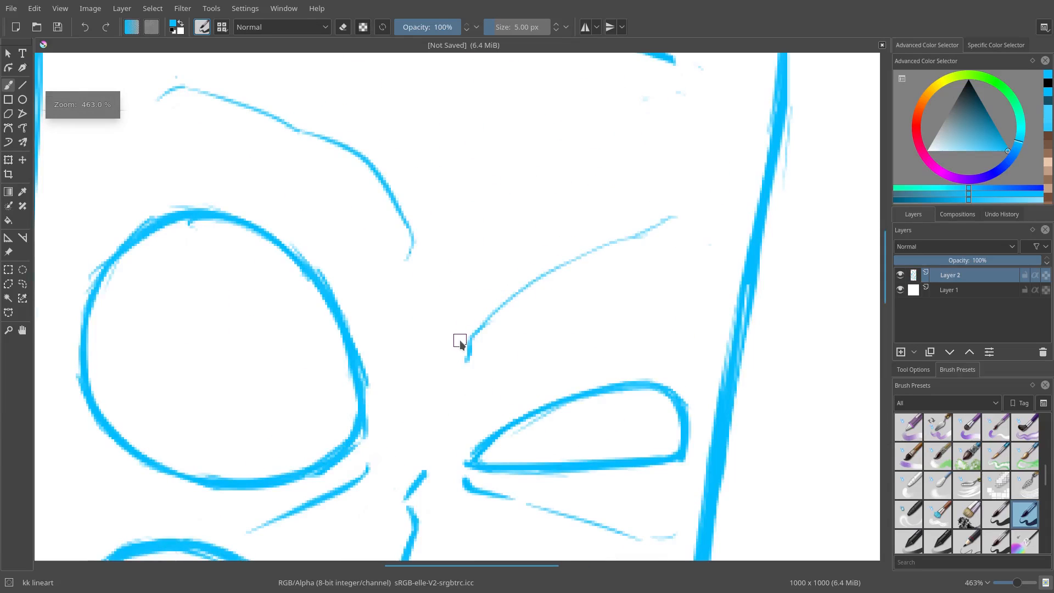
Step: Extend the right brow line toward the mask's outer edge
{"action": "mouse_move", "coordinate": [454, 348]}
{"action": "left_mouse_down"}
{"action": "mouse_move", "coordinate": [457, 363]}
{"action": "mouse_move", "coordinate": [470, 351]}
{"action": "mouse_move", "coordinate": [478, 403]}
{"action": "mouse_move", "coordinate": [517, 337]}
{"action": "mouse_move", "coordinate": [575, 285]}
{"action": "left_mouse_up"}
{"action": "left_click_drag", "start_coordinate": [602, 228], "coordinate": [604, 173]}
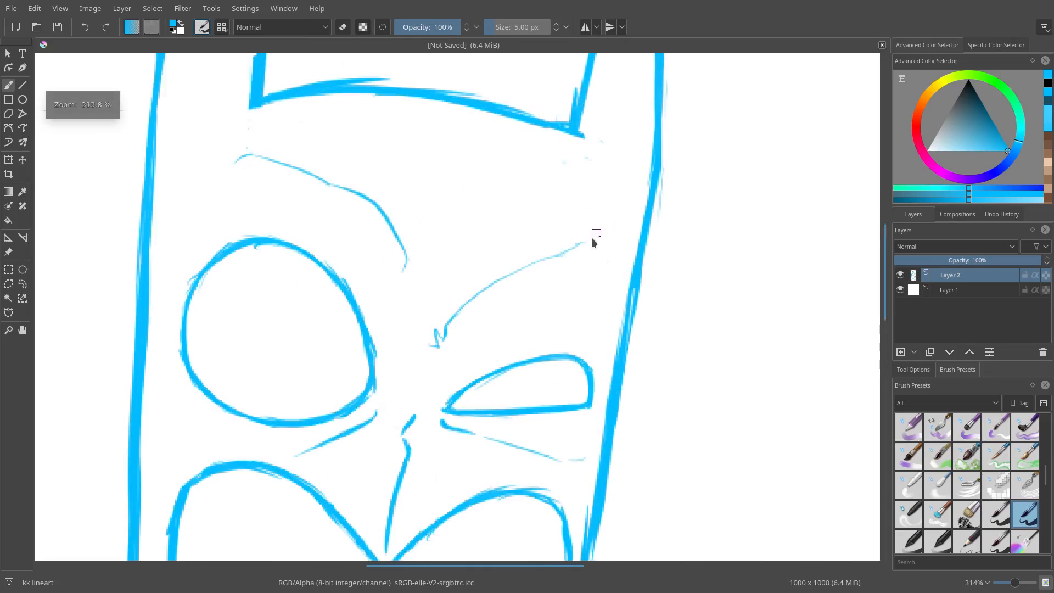
{"action": "left_click_drag", "start_coordinate": [574, 248], "coordinate": [603, 247]}
{"action": "left_click_drag", "start_coordinate": [594, 167], "coordinate": [671, 311]}
{"action": "key", "text": "e"}
{"action": "key", "text": "e"}
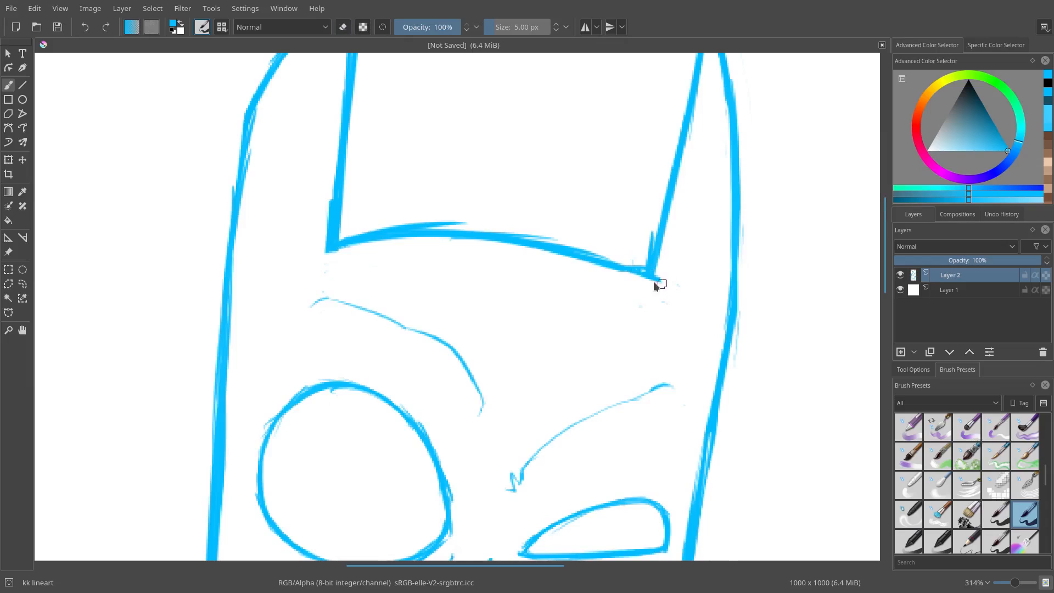
{"action": "left_click_drag", "start_coordinate": [536, 274], "coordinate": [519, 302]}
{"action": "left_click_drag", "start_coordinate": [604, 258], "coordinate": [608, 247]}
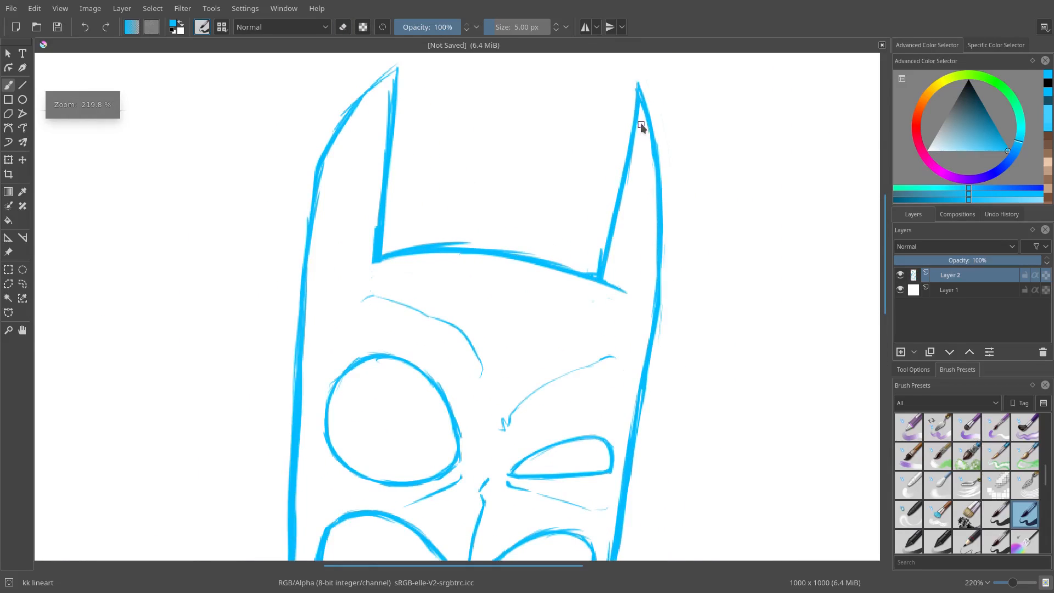
Step: Add an inner stroke along each ear to give the ears depth
{"action": "left_click_drag", "start_coordinate": [641, 126], "coordinate": [635, 215]}
{"action": "mouse_move", "coordinate": [635, 151]}
{"action": "left_mouse_down"}
{"action": "mouse_move", "coordinate": [626, 274]}
{"action": "mouse_move", "coordinate": [630, 241]}
{"action": "left_mouse_up"}
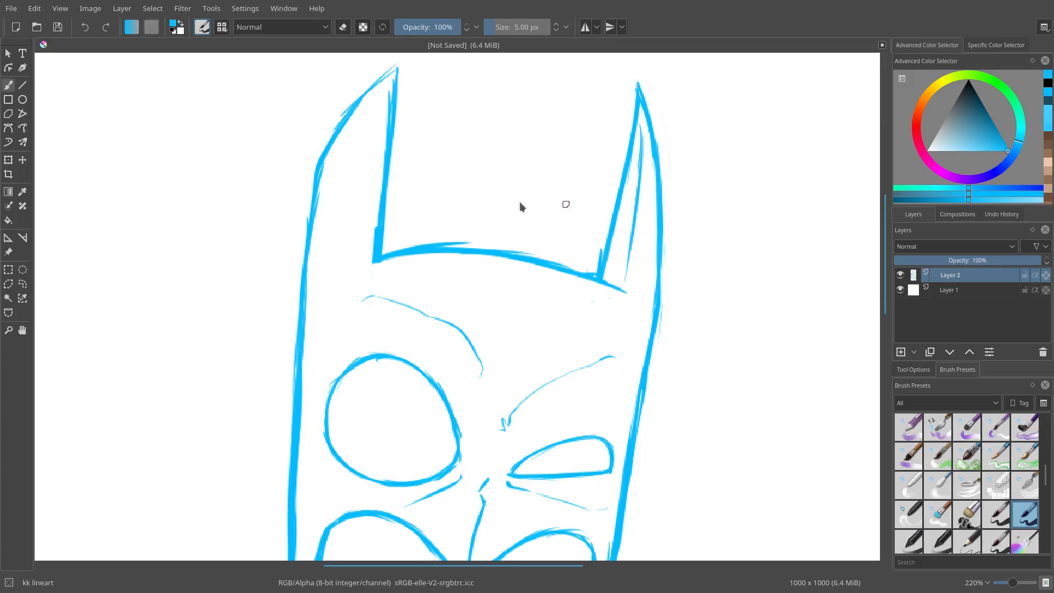
{"action": "mouse_move", "coordinate": [388, 91]}
{"action": "left_mouse_down"}
{"action": "mouse_move", "coordinate": [372, 131]}
{"action": "mouse_move", "coordinate": [385, 85]}
{"action": "mouse_move", "coordinate": [352, 237]}
{"action": "left_mouse_up"}
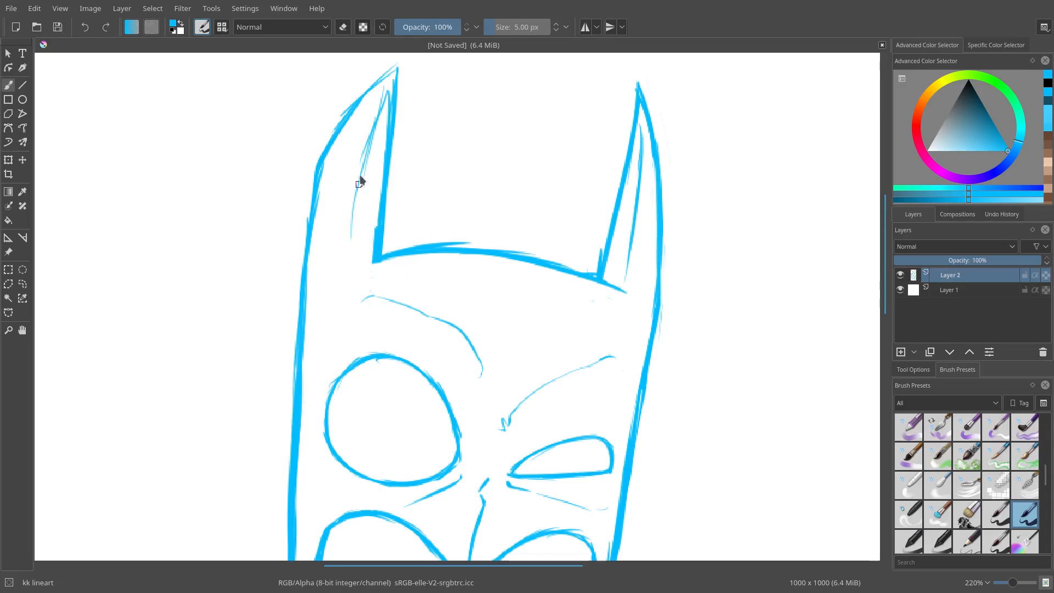
{"action": "left_click_drag", "start_coordinate": [360, 182], "coordinate": [355, 264]}
Step: Erase and redraw the lower left edge of the mask's jaw
{"action": "left_click_drag", "start_coordinate": [436, 338], "coordinate": [442, 450]}
{"action": "mouse_move", "coordinate": [442, 450]}
{"action": "left_mouse_down"}
{"action": "mouse_move", "coordinate": [462, 345]}
{"action": "mouse_move", "coordinate": [536, 299]}
{"action": "left_mouse_up"}
{"action": "key", "text": "e"}
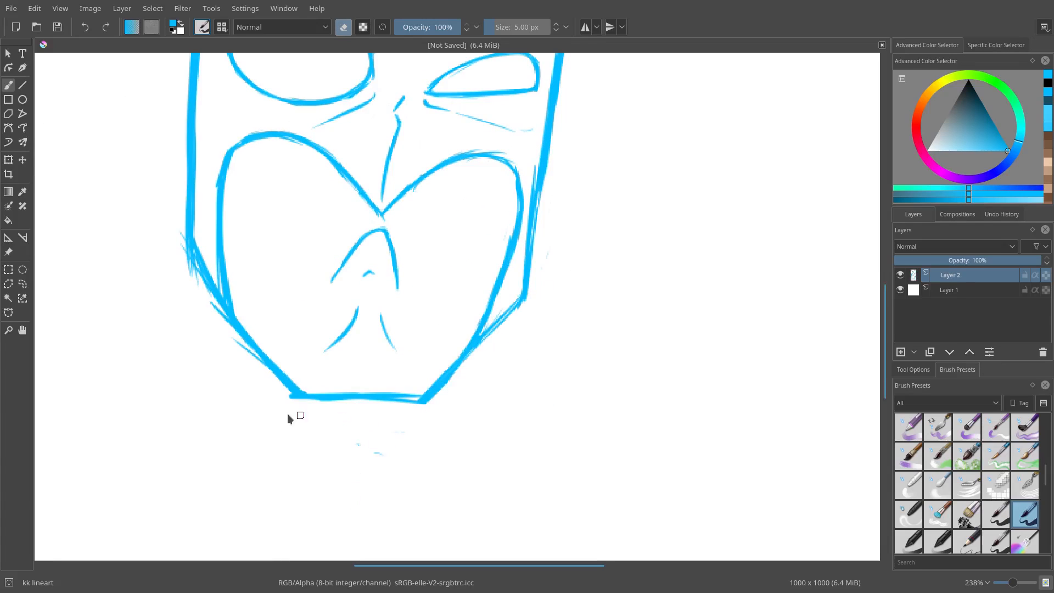
{"action": "left_click_drag", "start_coordinate": [170, 221], "coordinate": [246, 360]}
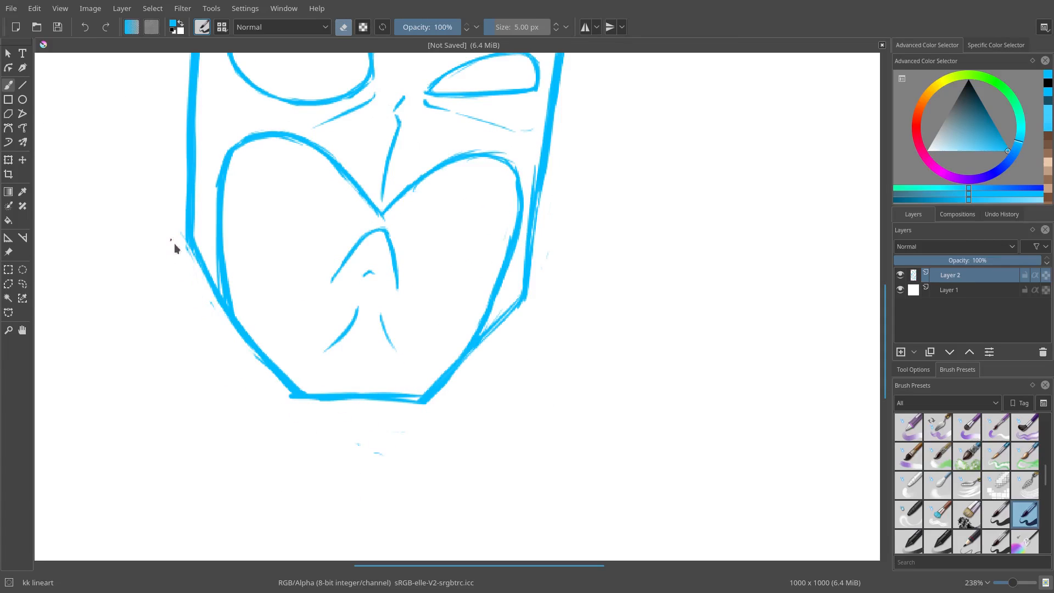
{"action": "key", "text": "e"}
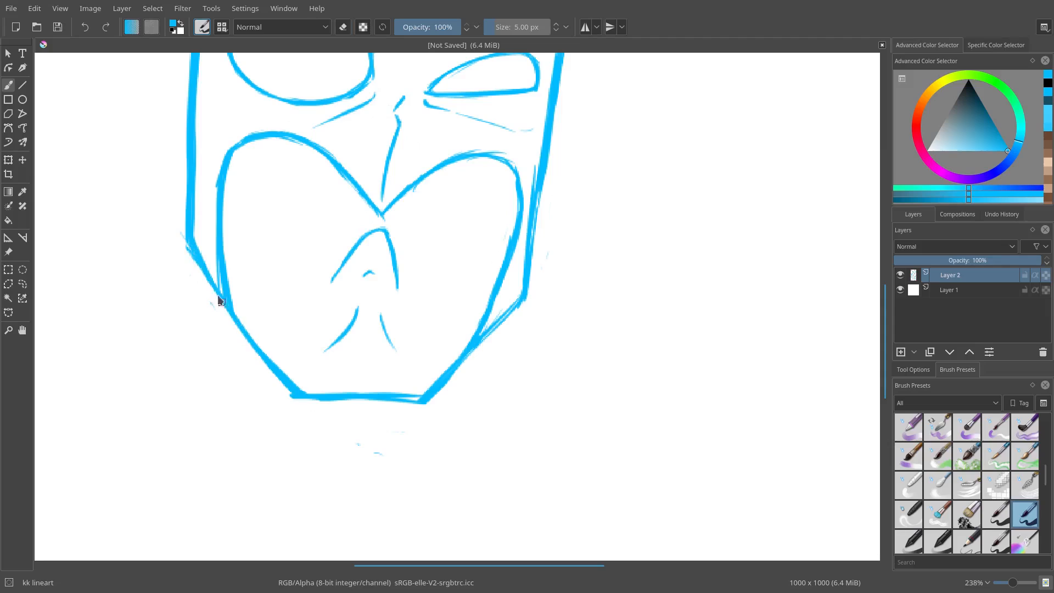
{"action": "mouse_move", "coordinate": [218, 297]}
{"action": "left_mouse_down"}
{"action": "mouse_move", "coordinate": [268, 362]}
{"action": "mouse_move", "coordinate": [189, 245]}
{"action": "left_mouse_up"}
{"action": "key", "text": "e"}
Step: Erase the stray marks below the jaw and redraw the mask's bottom edge
{"action": "key", "text": "e"}
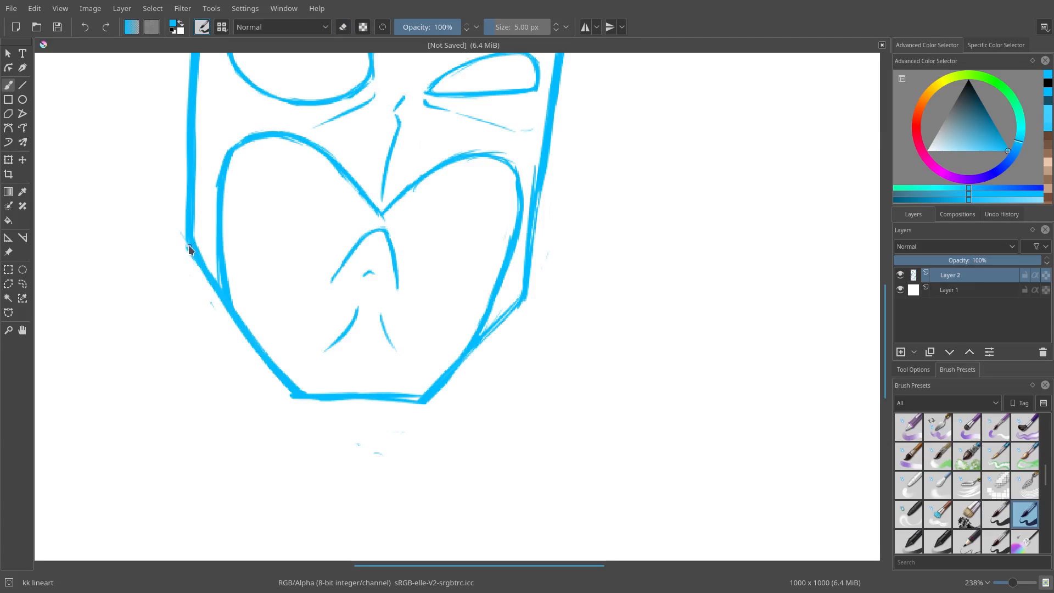
{"action": "key", "text": "e"}
{"action": "left_click_drag", "start_coordinate": [210, 301], "coordinate": [215, 309]}
{"action": "key", "text": "e"}
{"action": "key", "text": "e"}
{"action": "mouse_move", "coordinate": [381, 454]}
{"action": "left_mouse_down"}
{"action": "mouse_move", "coordinate": [356, 445]}
{"action": "mouse_move", "coordinate": [427, 431]}
{"action": "left_mouse_up"}
{"action": "key", "text": "e"}
{"action": "key", "text": "e"}
{"action": "key", "text": "e"}
{"action": "left_click_drag", "start_coordinate": [303, 394], "coordinate": [377, 396]}
{"action": "key", "text": "e"}
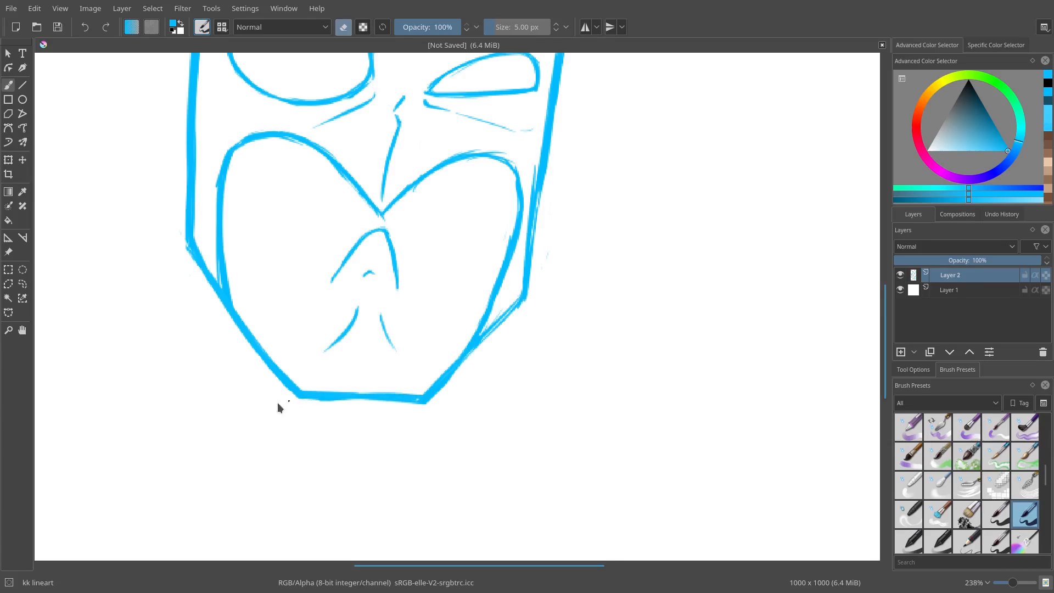
Step: Erase and redraw parts of the left ear's outline
{"action": "left_click_drag", "start_coordinate": [446, 357], "coordinate": [442, 472]}
{"action": "left_click_drag", "start_coordinate": [535, 309], "coordinate": [610, 339]}
{"action": "mouse_move", "coordinate": [516, 260]}
{"action": "left_mouse_down"}
{"action": "mouse_move", "coordinate": [529, 229]}
{"action": "mouse_move", "coordinate": [487, 156]}
{"action": "mouse_move", "coordinate": [470, 165]}
{"action": "left_mouse_up"}
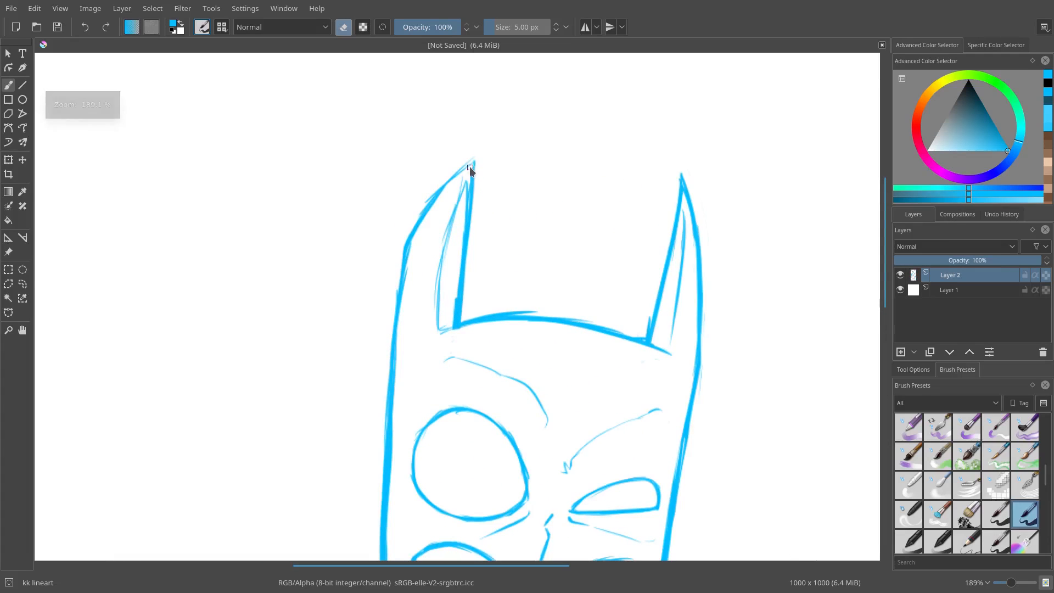
{"action": "key", "text": "e"}
{"action": "left_click_drag", "start_coordinate": [449, 269], "coordinate": [402, 188]}
{"action": "left_click_drag", "start_coordinate": [449, 247], "coordinate": [465, 308]}
{"action": "left_click_drag", "start_coordinate": [467, 308], "coordinate": [390, 284]}
{"action": "mouse_move", "coordinate": [406, 373]}
{"action": "left_mouse_down"}
{"action": "mouse_move", "coordinate": [442, 238]}
{"action": "mouse_move", "coordinate": [451, 292]}
{"action": "mouse_move", "coordinate": [411, 273]}
{"action": "mouse_move", "coordinate": [395, 295]}
{"action": "mouse_move", "coordinate": [445, 247]}
{"action": "left_mouse_up"}
{"action": "key", "text": "e"}
{"action": "key", "text": "e"}
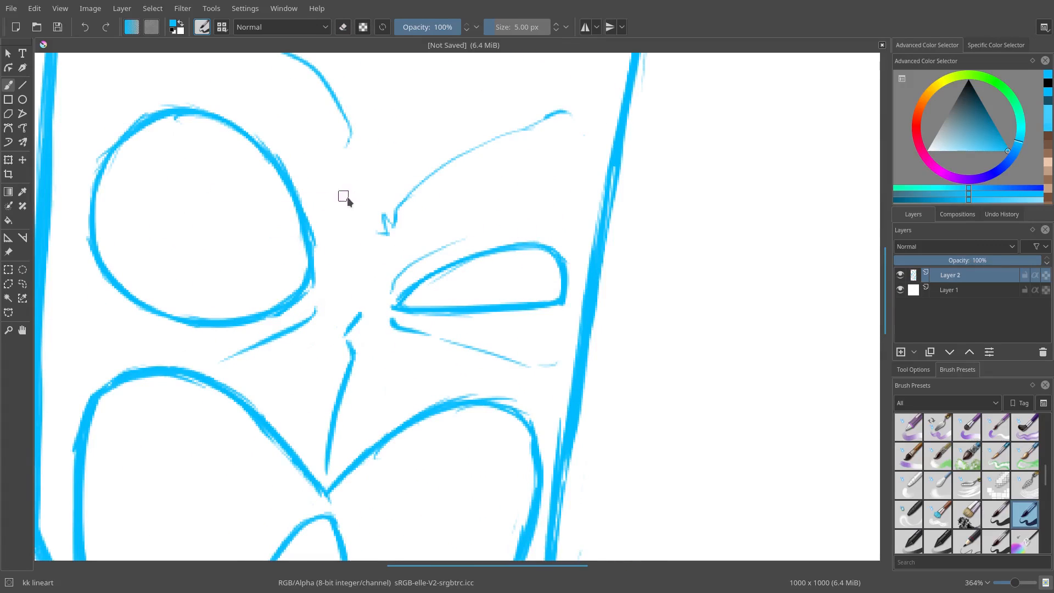
Step: Erase and touch up the brow strokes above the eyes
{"action": "left_click_drag", "start_coordinate": [322, 258], "coordinate": [316, 159]}
{"action": "mouse_move", "coordinate": [513, 269]}
{"action": "left_mouse_down"}
{"action": "mouse_move", "coordinate": [504, 304]}
{"action": "mouse_move", "coordinate": [533, 262]}
{"action": "mouse_move", "coordinate": [528, 231]}
{"action": "left_mouse_up"}
{"action": "key", "text": "e"}
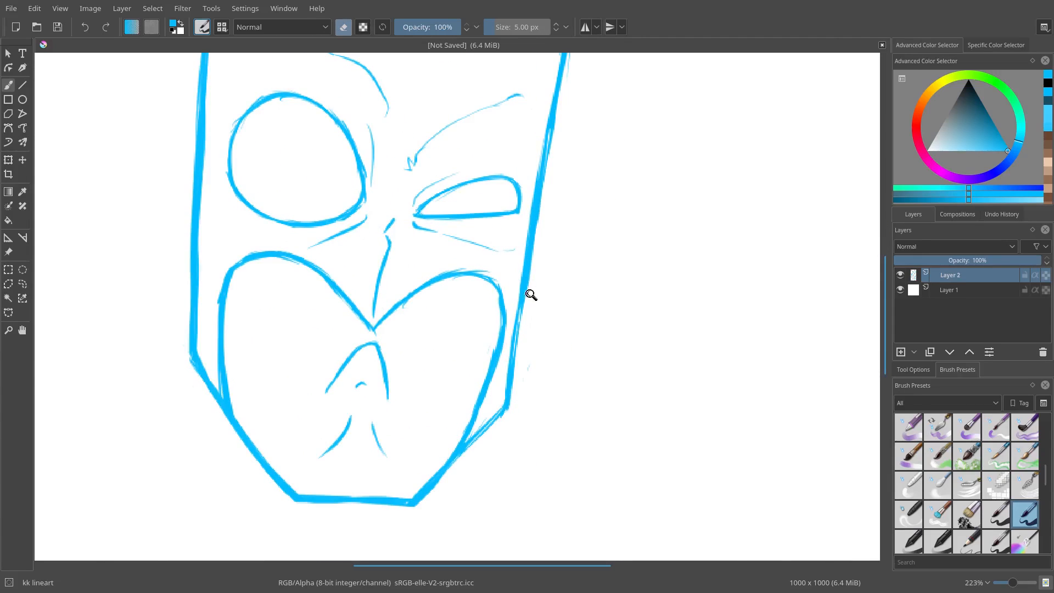
Step: Add a new layer above the mask's lineart layer
{"action": "left_click_drag", "start_coordinate": [529, 295], "coordinate": [318, 254]}
{"action": "key", "text": "m"}
{"action": "key", "text": "m"}
{"action": "key", "text": "ctrl+t"}
{"action": "left_click", "coordinate": [13, 86]}
{"action": "left_click_drag", "start_coordinate": [395, 224], "coordinate": [314, 209]}
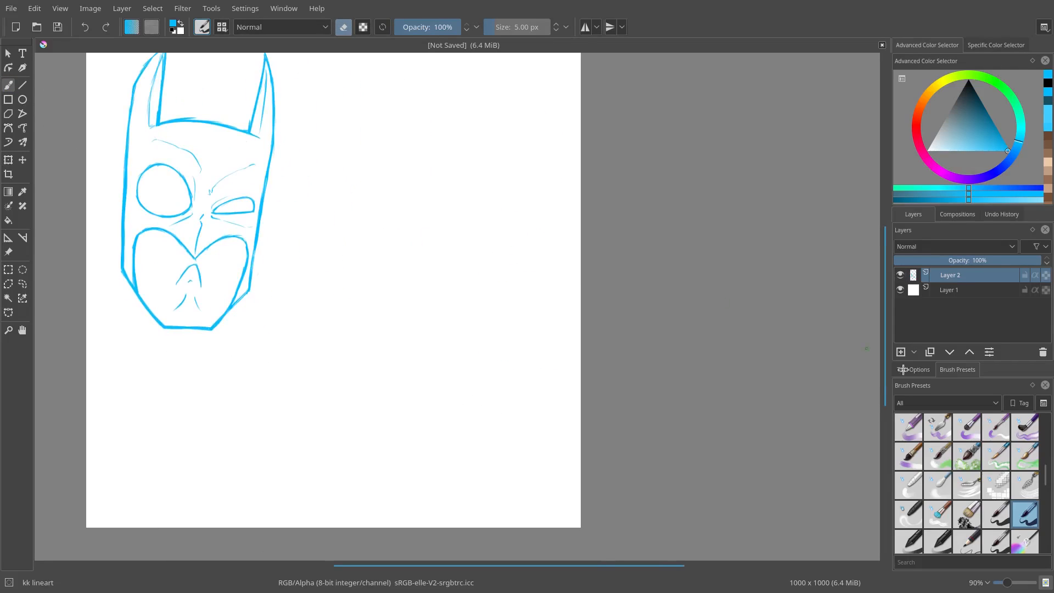
{"action": "left_click", "coordinate": [897, 355]}
Step: On the new layer, sketch a tall U-shaped outline with two sides and a pointed jaw
{"action": "left_click_drag", "start_coordinate": [461, 323], "coordinate": [467, 292]}
{"action": "mouse_move", "coordinate": [435, 252]}
{"action": "left_mouse_down"}
{"action": "mouse_move", "coordinate": [470, 258]}
{"action": "mouse_move", "coordinate": [465, 144]}
{"action": "left_mouse_up"}
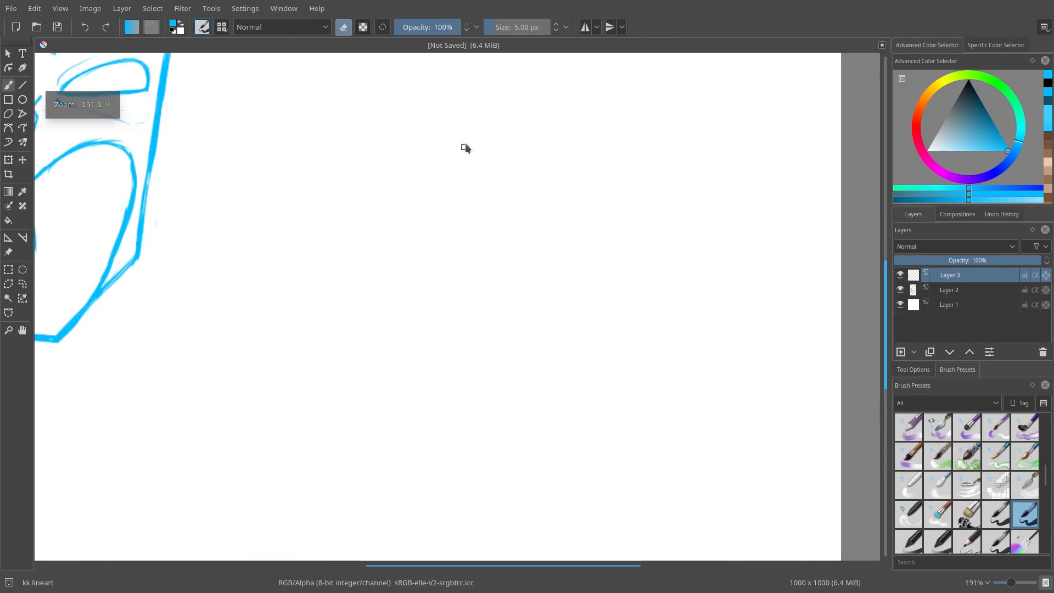
{"action": "key", "text": "e"}
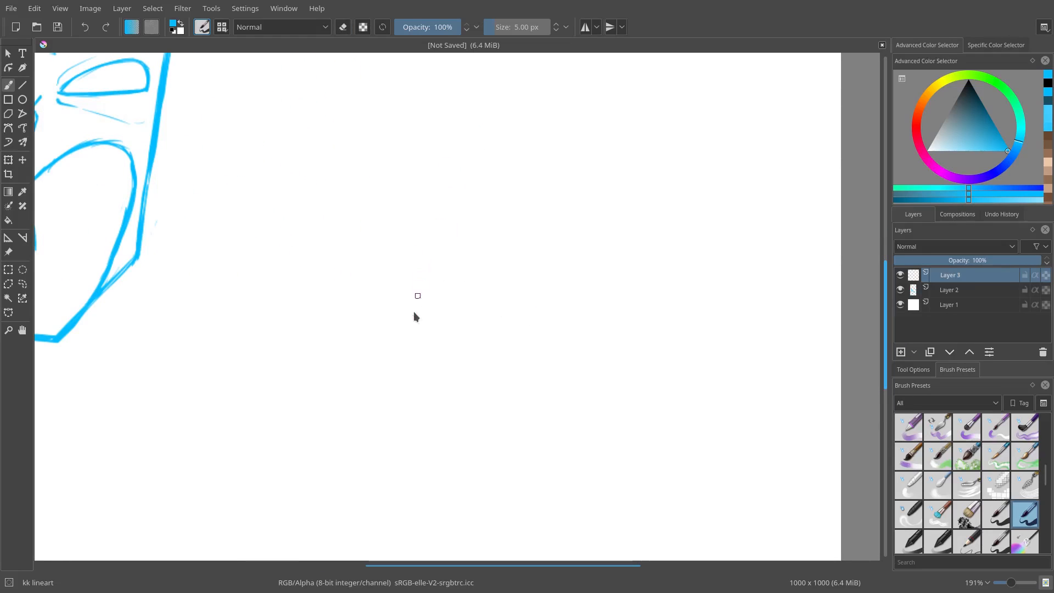
{"action": "left_click_drag", "start_coordinate": [414, 311], "coordinate": [415, 263]}
{"action": "mouse_move", "coordinate": [408, 216]}
{"action": "left_mouse_down"}
{"action": "mouse_move", "coordinate": [407, 401]}
{"action": "mouse_move", "coordinate": [485, 502]}
{"action": "mouse_move", "coordinate": [516, 519]}
{"action": "mouse_move", "coordinate": [543, 494]}
{"action": "mouse_move", "coordinate": [579, 412]}
{"action": "mouse_move", "coordinate": [578, 227]}
{"action": "mouse_move", "coordinate": [579, 326]}
{"action": "left_mouse_up"}
{"action": "mouse_move", "coordinate": [588, 209]}
{"action": "left_mouse_down"}
{"action": "mouse_move", "coordinate": [581, 406]}
{"action": "mouse_move", "coordinate": [579, 362]}
{"action": "left_mouse_up"}
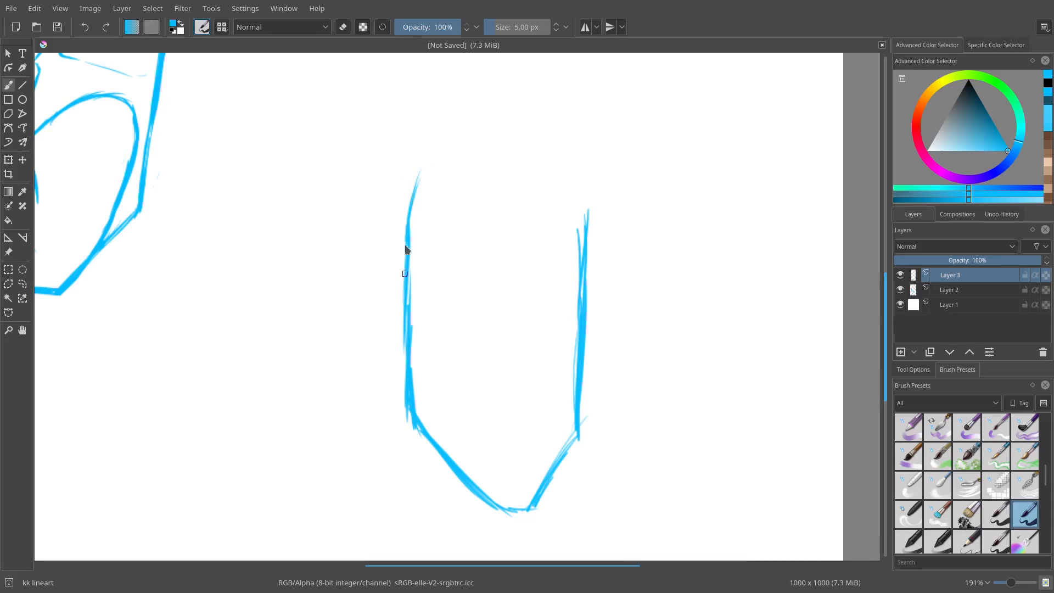
Step: Reshape the outline's left side into a curve slanting inward toward the top, erasing the old stroke
{"action": "key", "text": "e"}
{"action": "mouse_move", "coordinate": [406, 243]}
{"action": "left_mouse_down"}
{"action": "mouse_move", "coordinate": [429, 156]}
{"action": "mouse_move", "coordinate": [408, 266]}
{"action": "mouse_move", "coordinate": [437, 157]}
{"action": "left_mouse_up"}
{"action": "key", "text": "e"}
{"action": "left_click_drag", "start_coordinate": [384, 228], "coordinate": [305, 350]}
{"action": "key", "text": "e"}
{"action": "mouse_move", "coordinate": [359, 272]}
{"action": "left_mouse_down"}
{"action": "mouse_move", "coordinate": [339, 337]}
{"action": "mouse_move", "coordinate": [350, 284]}
{"action": "left_mouse_up"}
{"action": "key", "text": "e"}
{"action": "mouse_move", "coordinate": [335, 336]}
{"action": "left_mouse_down"}
{"action": "mouse_move", "coordinate": [352, 279]}
{"action": "mouse_move", "coordinate": [416, 161]}
{"action": "left_mouse_up"}
{"action": "key", "text": "e"}
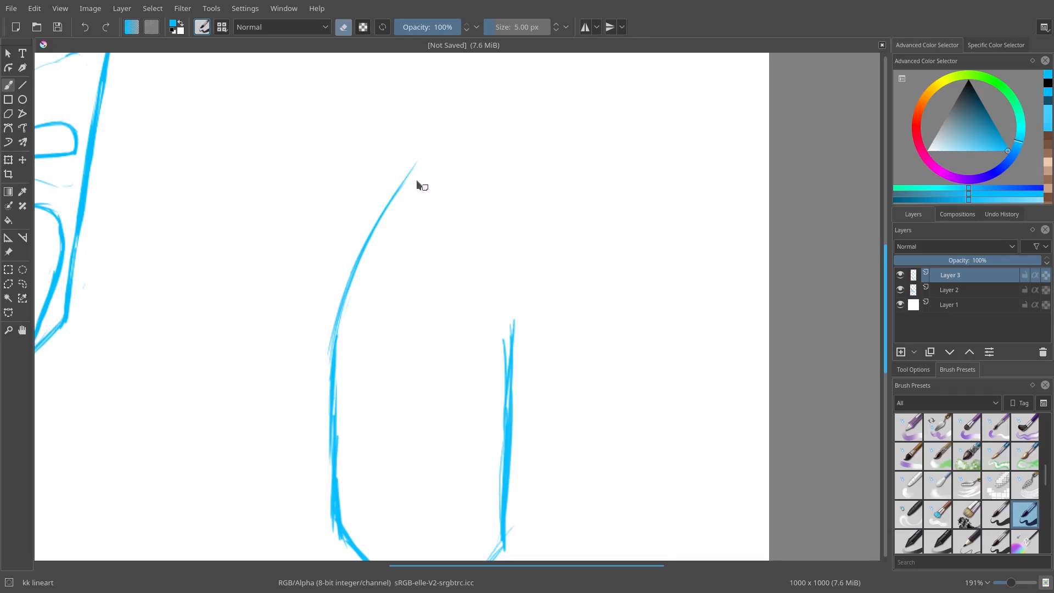
{"action": "left_click_drag", "start_coordinate": [384, 212], "coordinate": [419, 163]}
{"action": "key", "text": "e"}
{"action": "key", "text": "e"}
Step: Extend the outline's right side upward, erasing and redrawing it as one clean line
{"action": "key", "text": "e"}
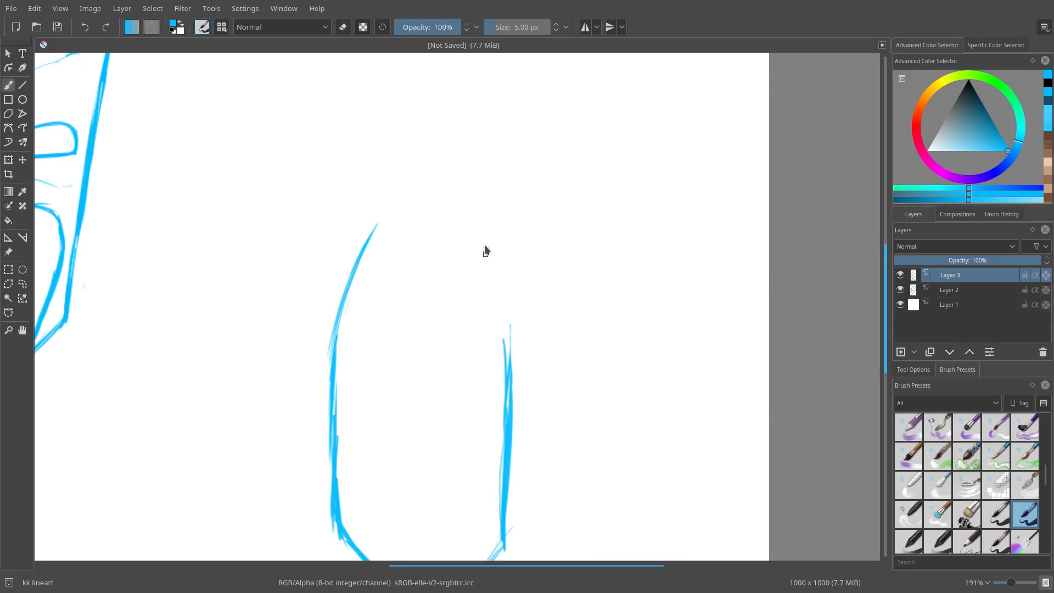
{"action": "left_click_drag", "start_coordinate": [491, 233], "coordinate": [506, 378]}
{"action": "key", "text": "e"}
{"action": "left_click_drag", "start_coordinate": [509, 275], "coordinate": [510, 361]}
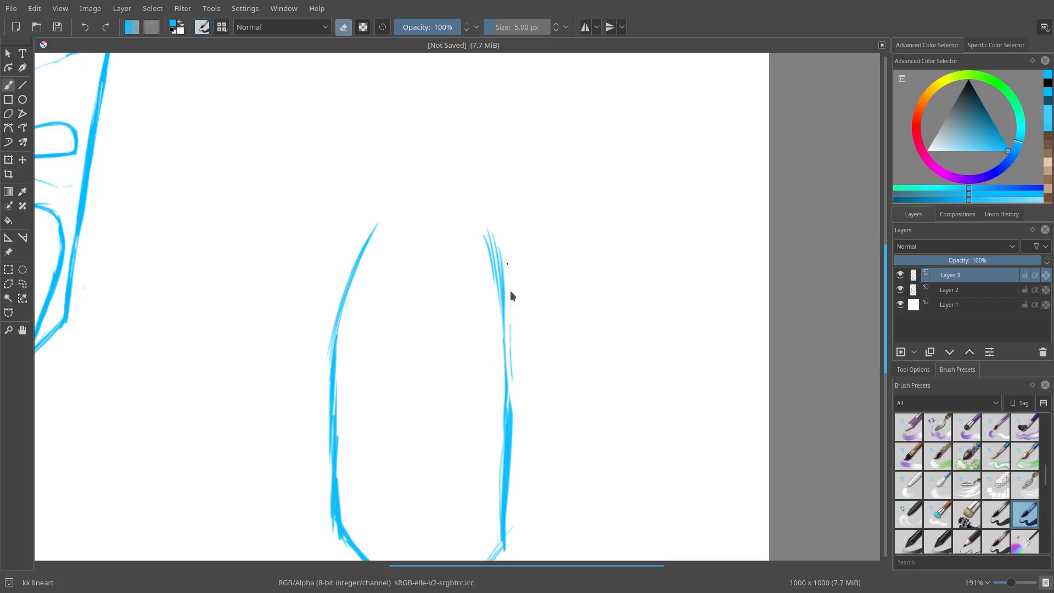
{"action": "left_click_drag", "start_coordinate": [511, 297], "coordinate": [512, 454]}
{"action": "key", "text": "e"}
{"action": "key", "text": "e"}
{"action": "left_click_drag", "start_coordinate": [496, 241], "coordinate": [506, 368]}
{"action": "key", "text": "e"}
{"action": "left_click_drag", "start_coordinate": [500, 299], "coordinate": [505, 456]}
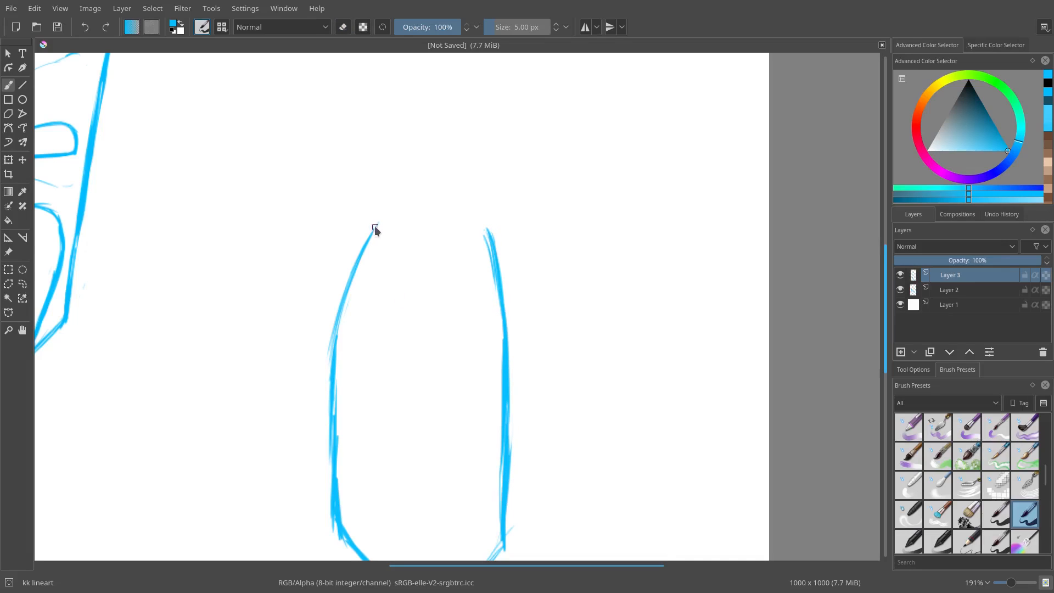
Step: Touch up the upper ends of both sides with extra strokes and erasing
{"action": "left_click_drag", "start_coordinate": [376, 239], "coordinate": [365, 318]}
{"action": "key", "text": "e"}
{"action": "key", "text": "e"}
{"action": "left_click_drag", "start_coordinate": [485, 224], "coordinate": [495, 325]}
{"action": "key", "text": "e"}
{"action": "key", "text": "e"}
{"action": "left_click_drag", "start_coordinate": [487, 227], "coordinate": [490, 329]}
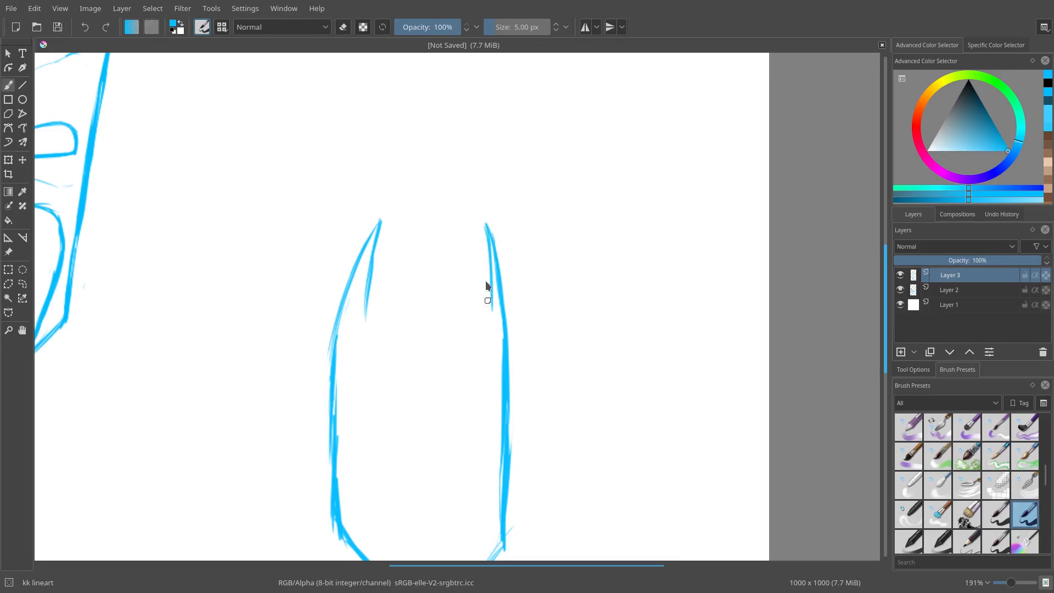
{"action": "key", "text": "e"}
{"action": "left_click_drag", "start_coordinate": [493, 253], "coordinate": [500, 296]}
{"action": "key", "text": "e"}
{"action": "left_click_drag", "start_coordinate": [483, 226], "coordinate": [500, 324]}
{"action": "key", "text": "e"}
{"action": "key", "text": "e"}
{"action": "mouse_move", "coordinate": [487, 223]}
{"action": "left_mouse_down"}
{"action": "mouse_move", "coordinate": [503, 314]}
{"action": "mouse_move", "coordinate": [486, 217]}
{"action": "left_mouse_up"}
{"action": "key", "text": "e"}
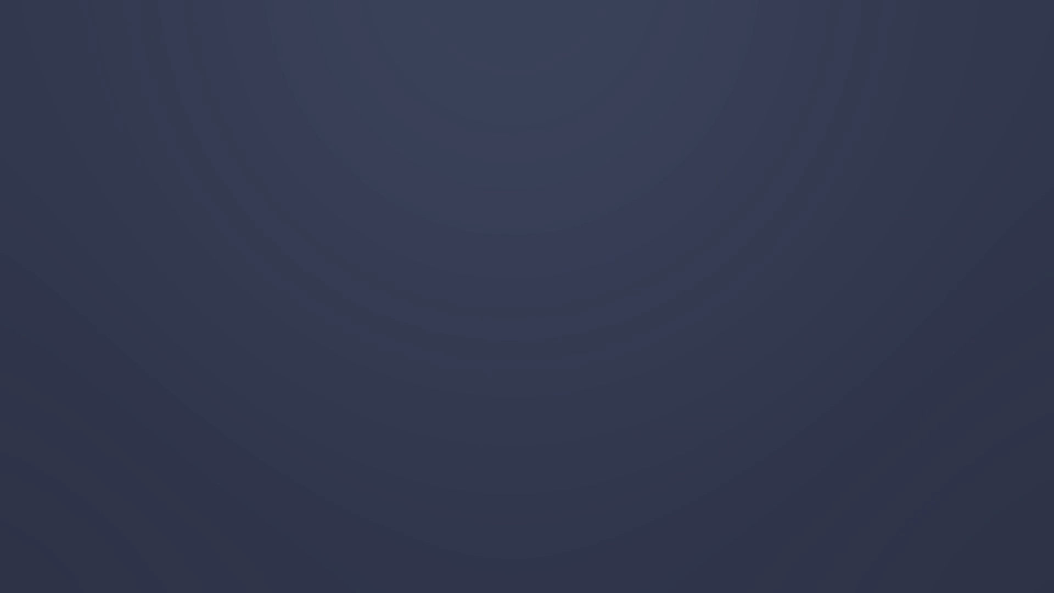